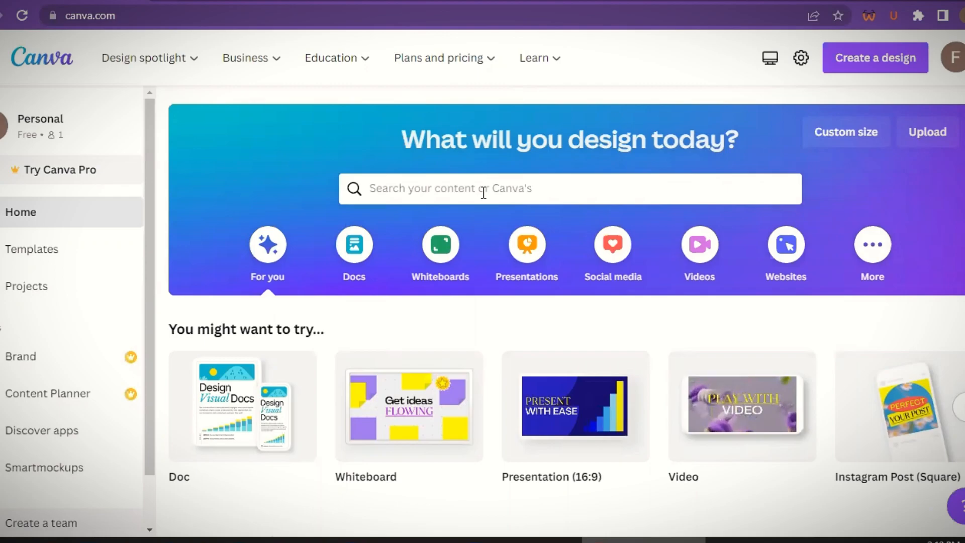
- Create a new custom-size design of 4500 by 5400 px
left_click(875, 59)
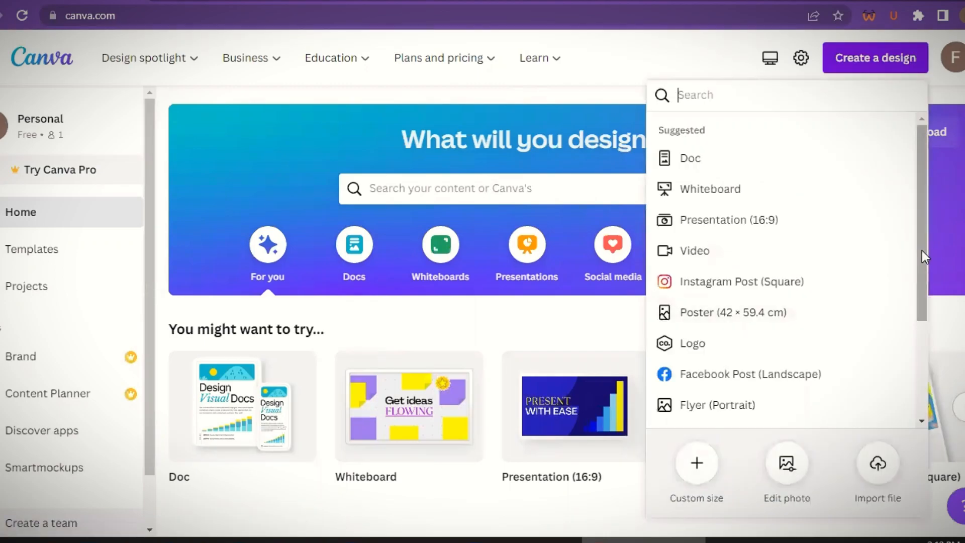
scroll(804, 326, "down", 2)
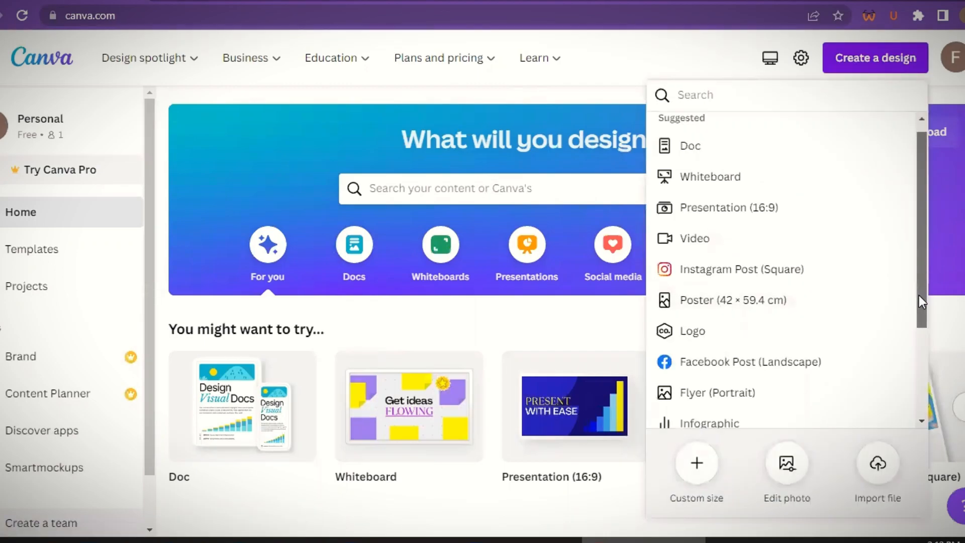
left_click(696, 461)
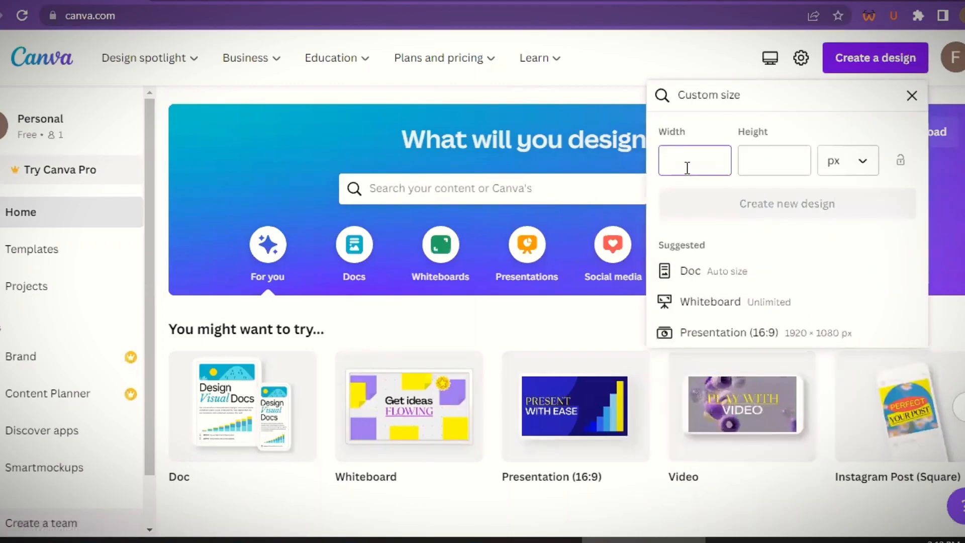
type("4")
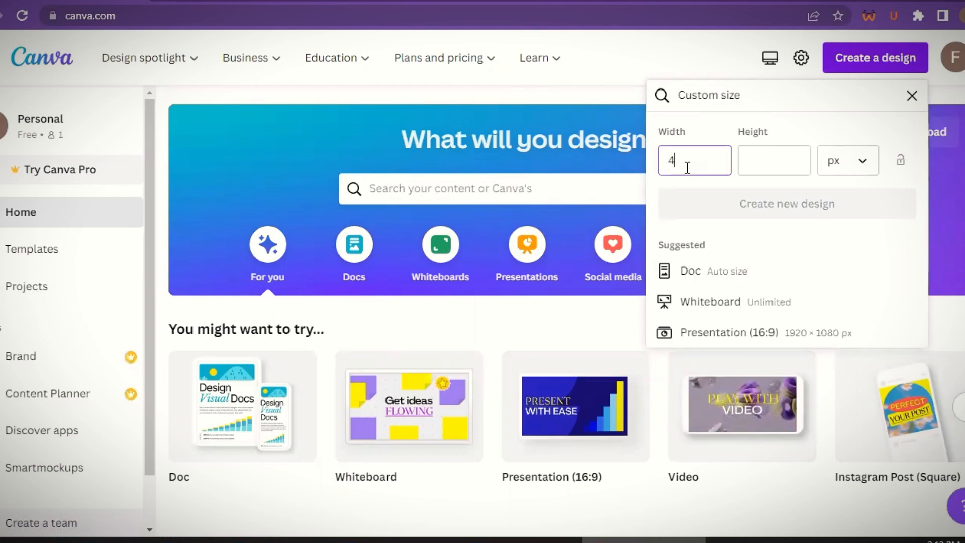
type("500")
left_click(747, 161)
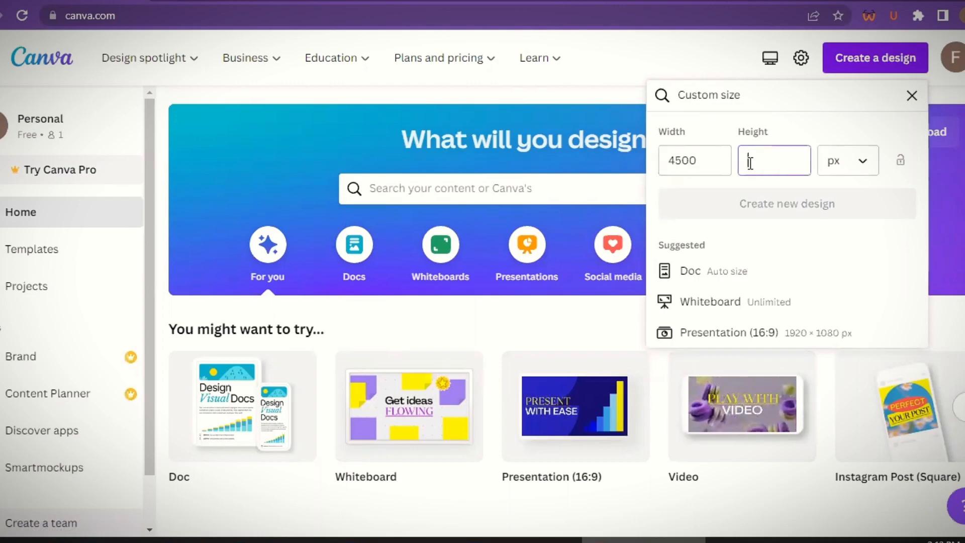
type("5400")
left_click(759, 213)
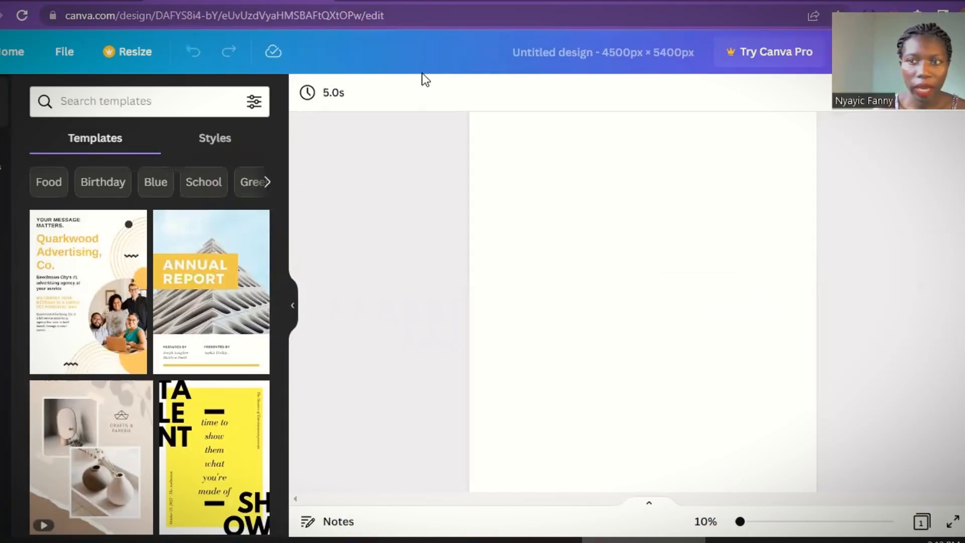
- Add a heading text box to the page
left_click(607, 243)
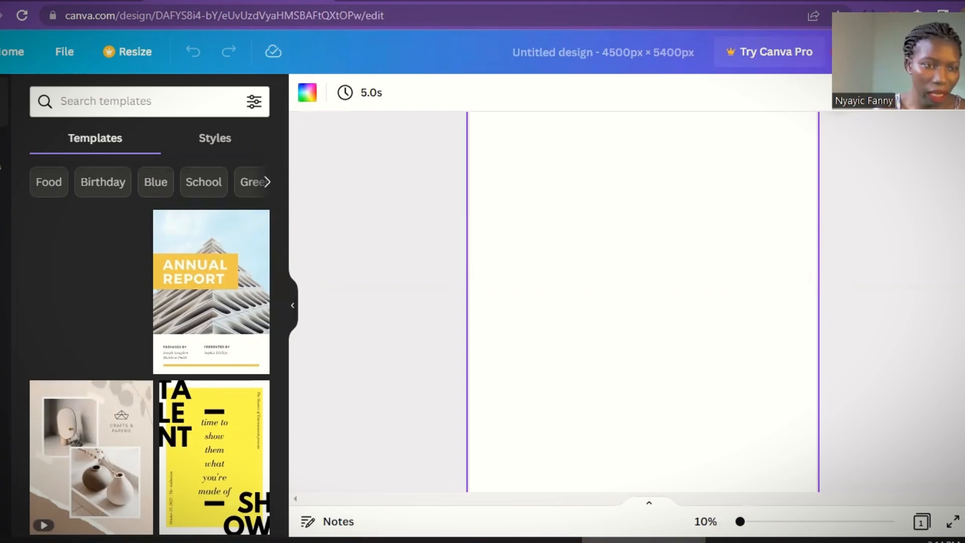
left_click(3, 267)
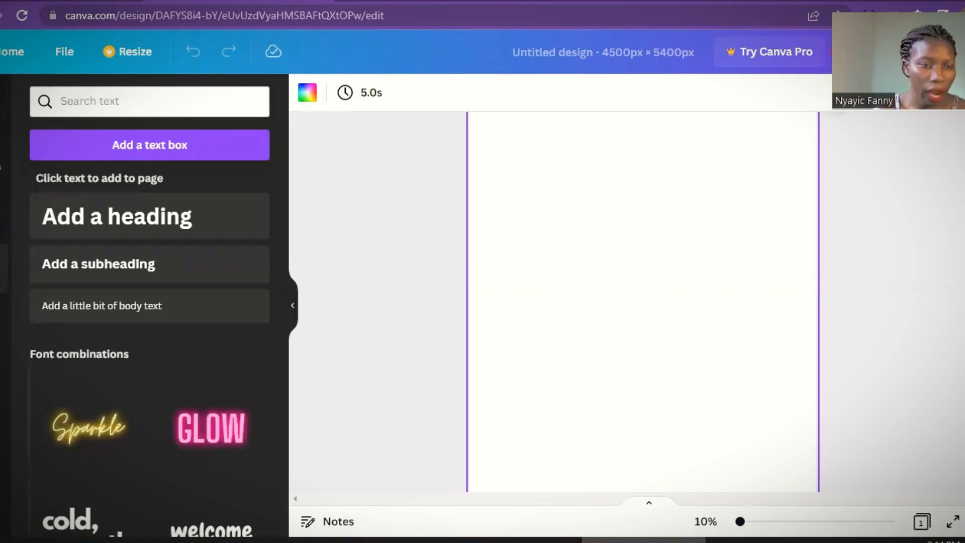
left_click_drag(281, 185, 293, 360)
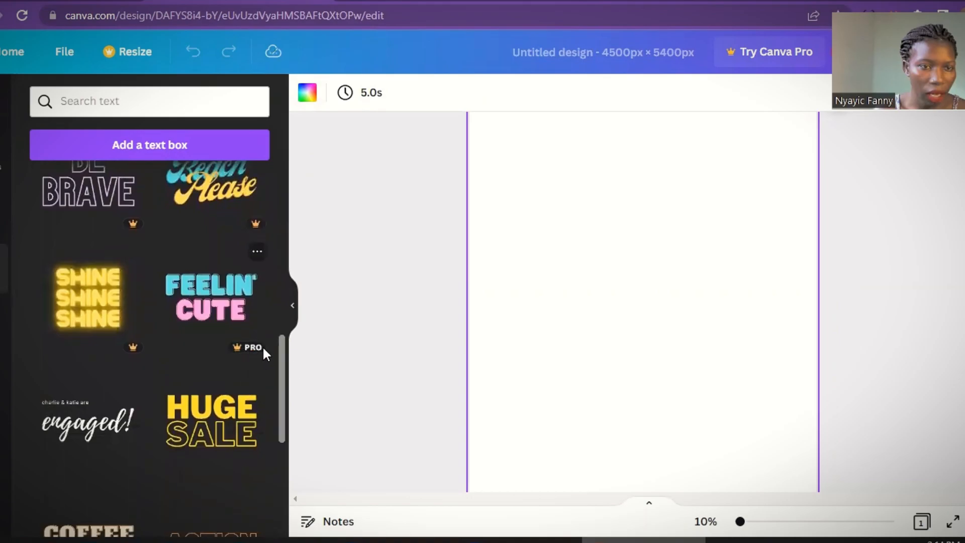
left_click_drag(279, 361, 316, 206)
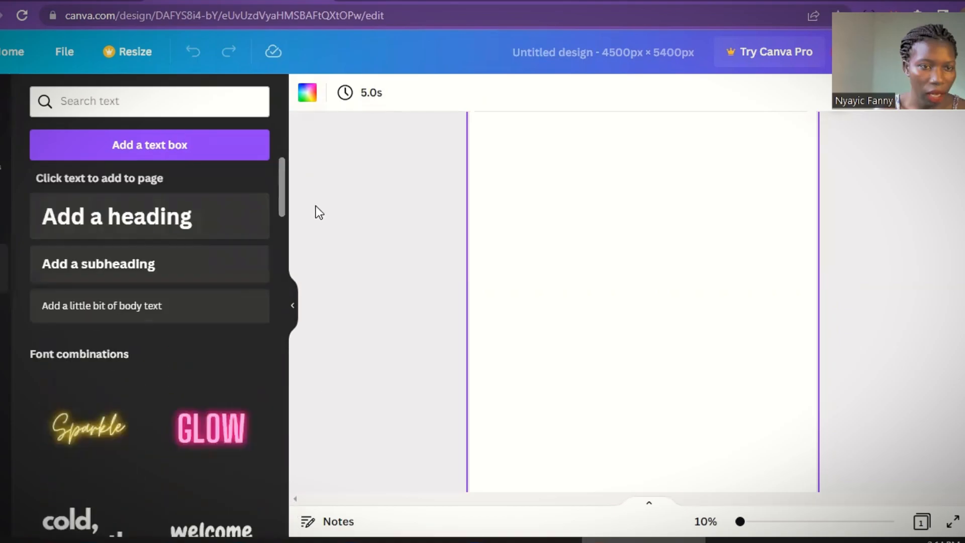
left_click(121, 225)
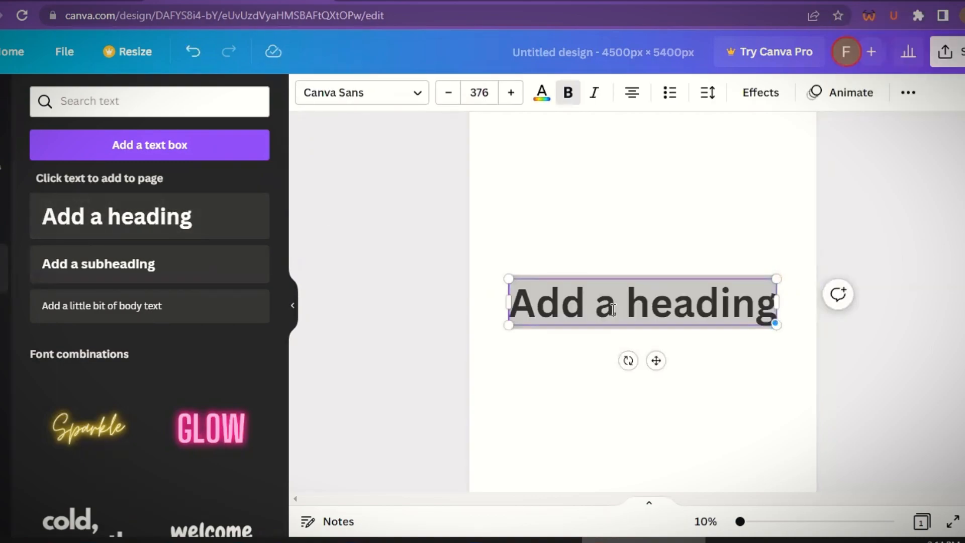
- Replace the heading text with "work smarter"
type("work smat")
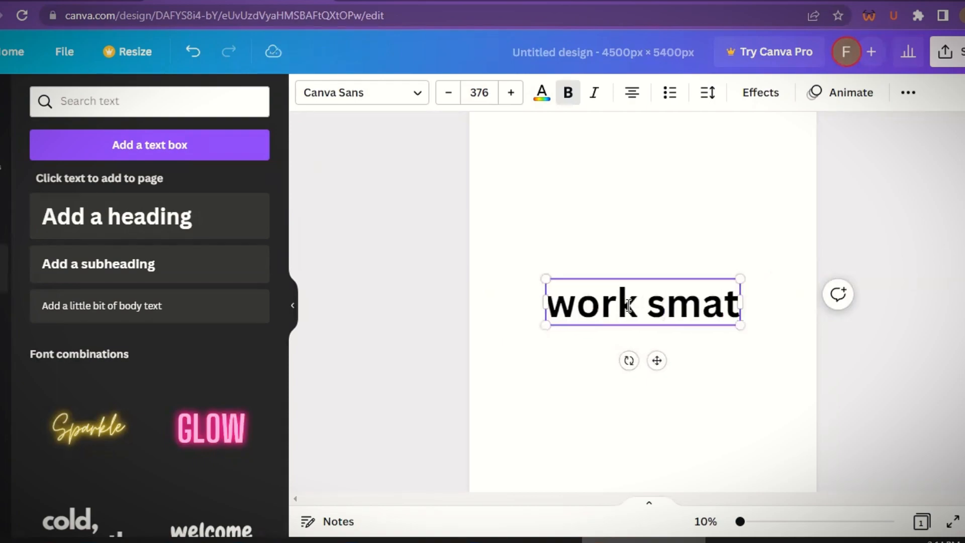
type("errter")
left_click(755, 282)
left_click(738, 257)
- Change the heading's font to Anton
triple_click(688, 236)
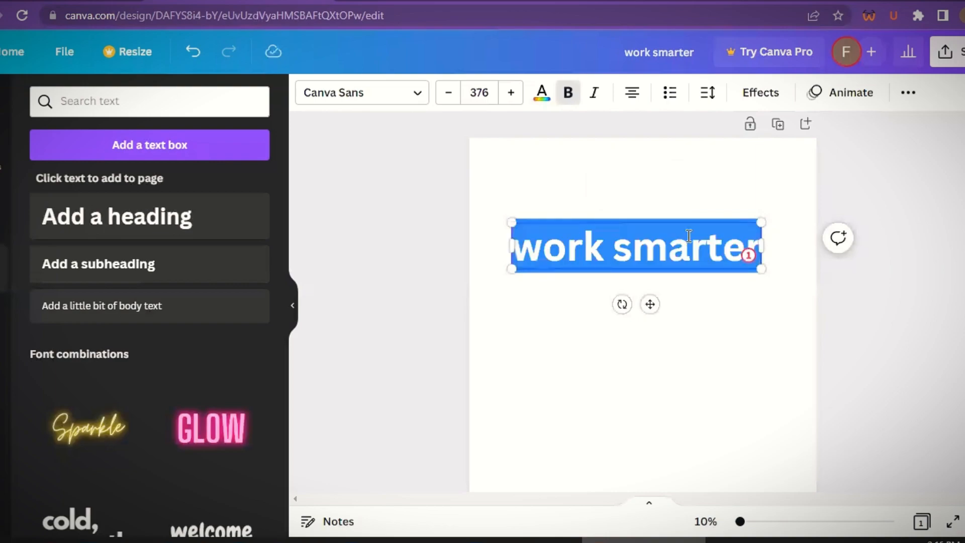
left_click(384, 92)
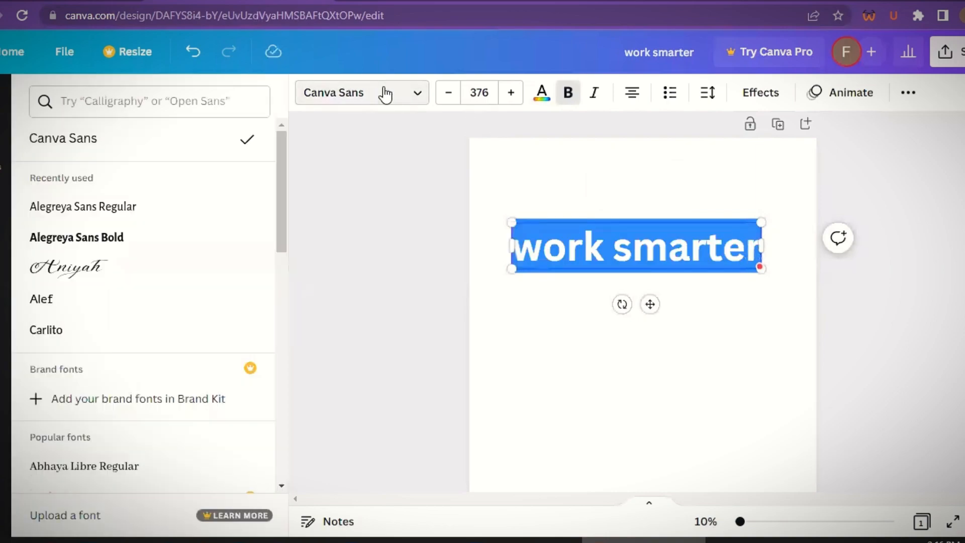
scroll(97, 168, "down", 6)
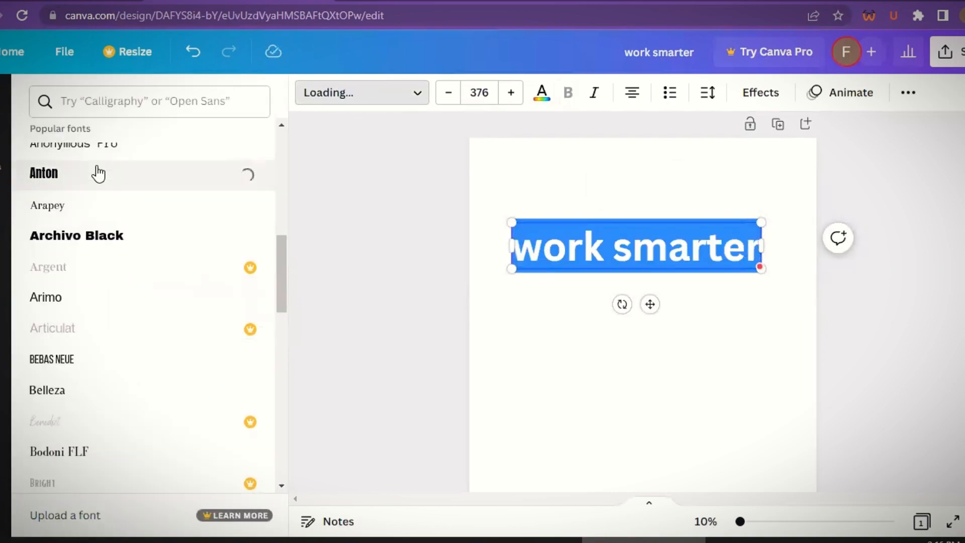
- Apply the Curve text effect to the heading with a curve value of 60
left_click(761, 96)
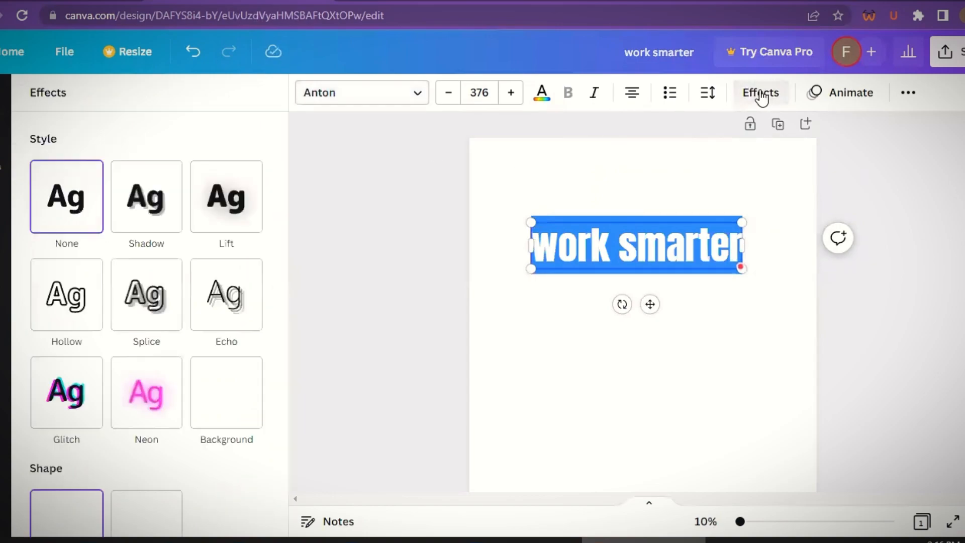
left_click(146, 517)
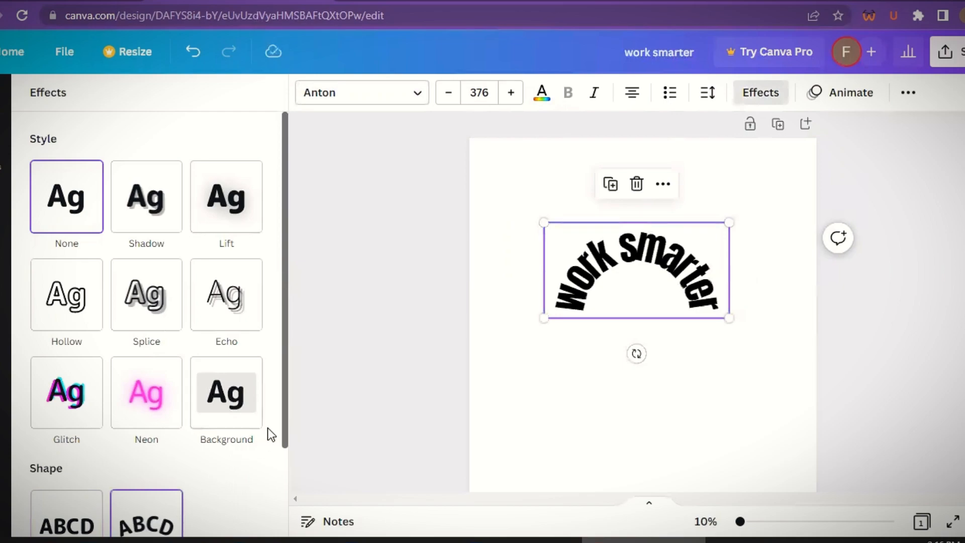
scroll(277, 495, "down", 2)
left_click_drag(257, 506, 215, 508)
- Set the heading's font size to 500
double_click(603, 261)
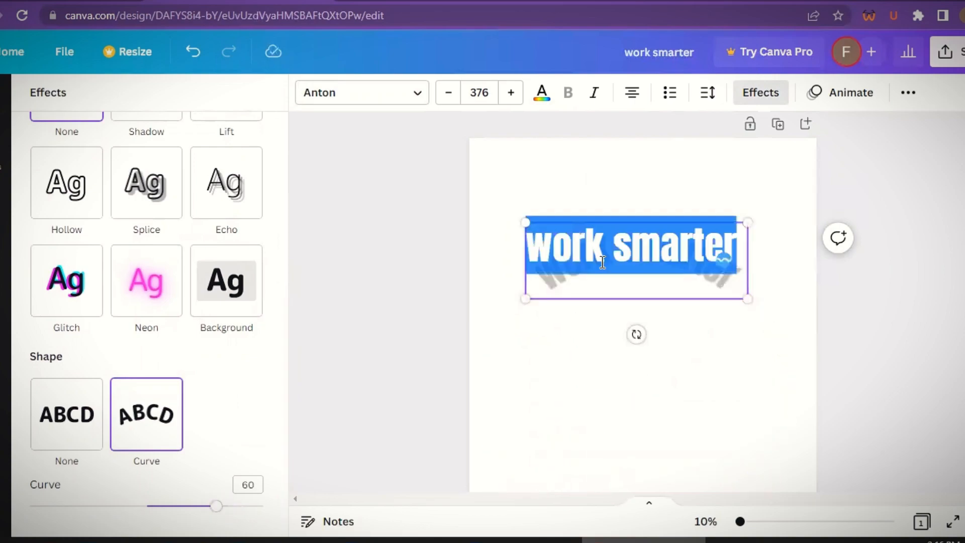
left_click(482, 92)
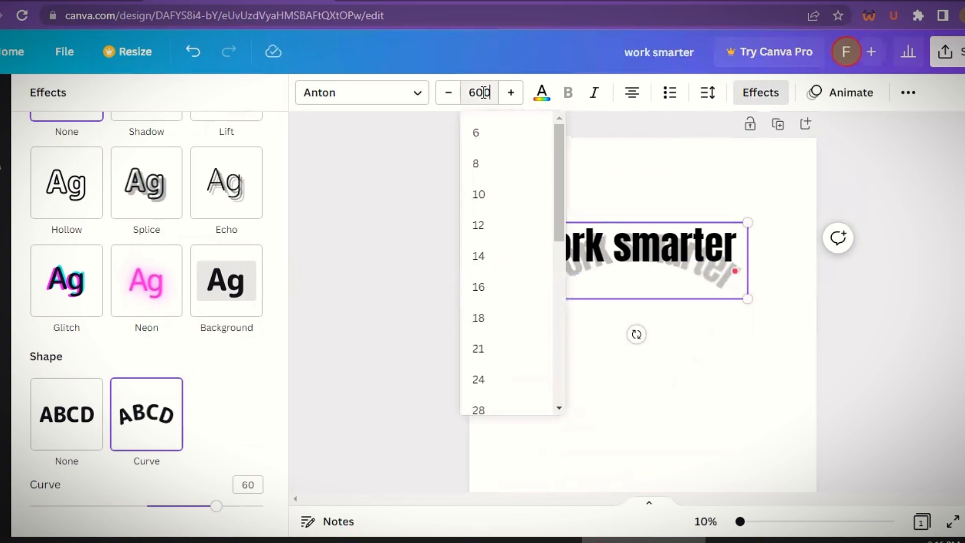
key("Return")
left_click(482, 93)
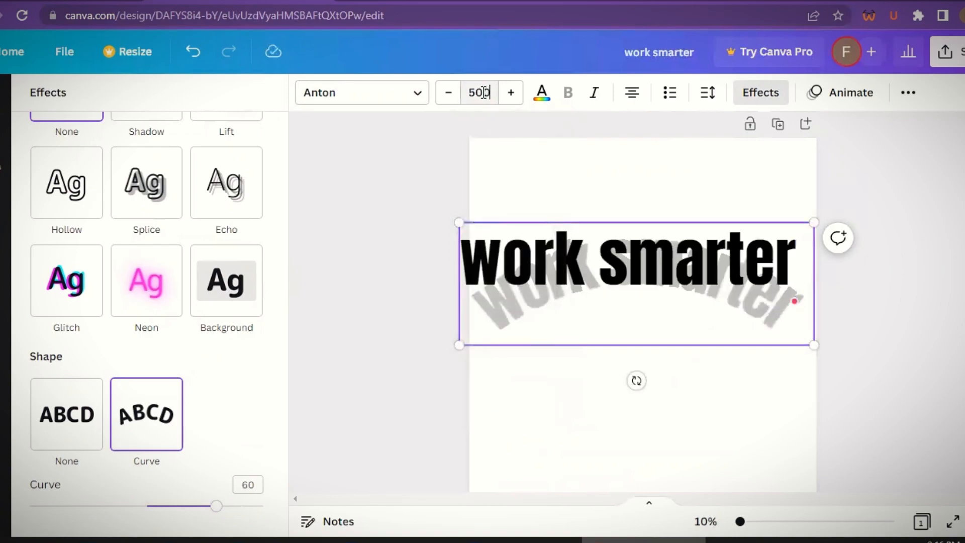
type("500")
key("Return")
- Move the curved heading up near the top of the page
left_click(708, 93)
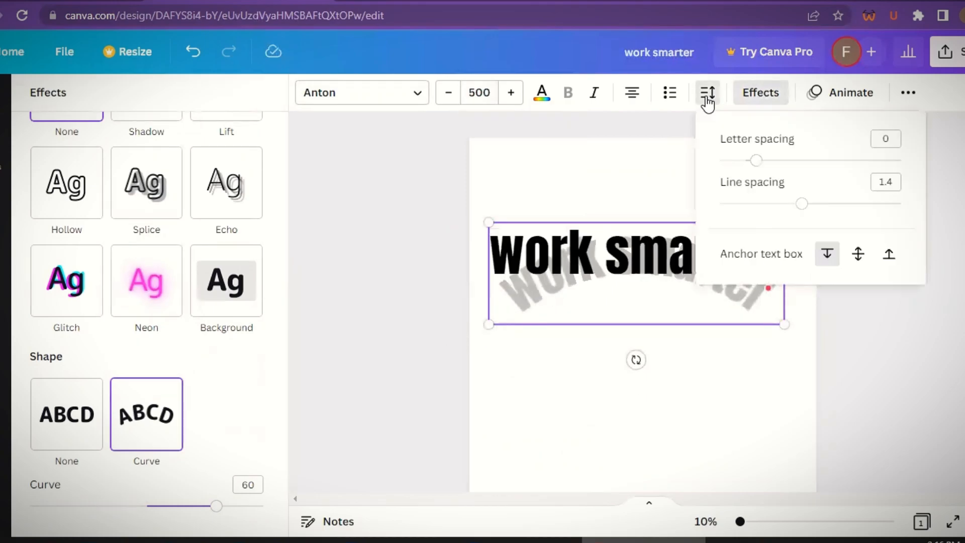
left_click(673, 205)
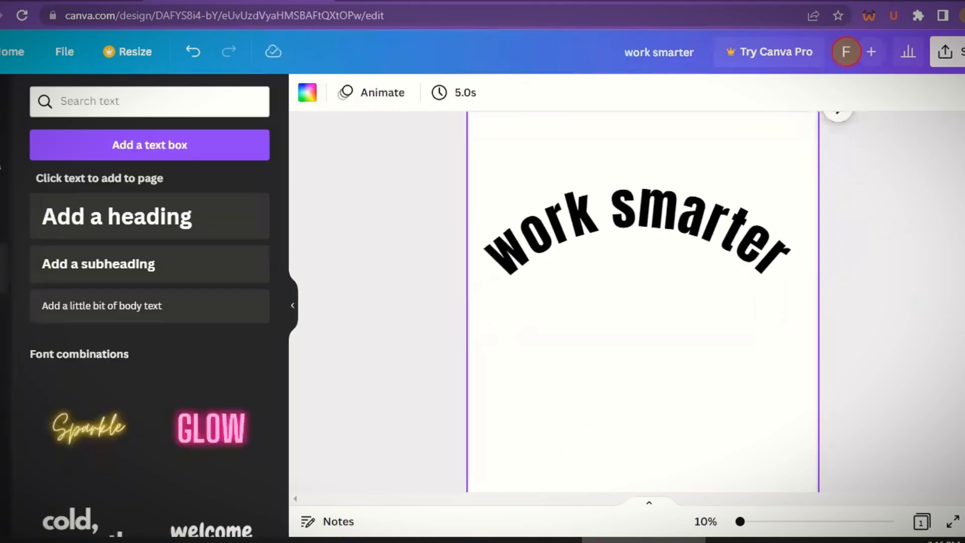
left_click_drag(653, 256, 655, 200)
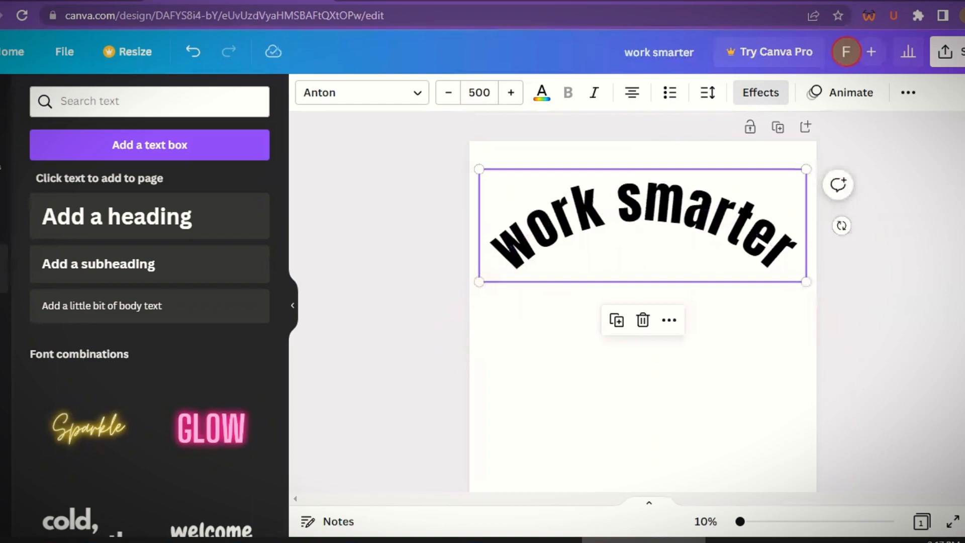
- Search the elements library for "work" graphics and browse the results
scroll(678, 258, "down", 3)
scroll(674, 388, "up", 3)
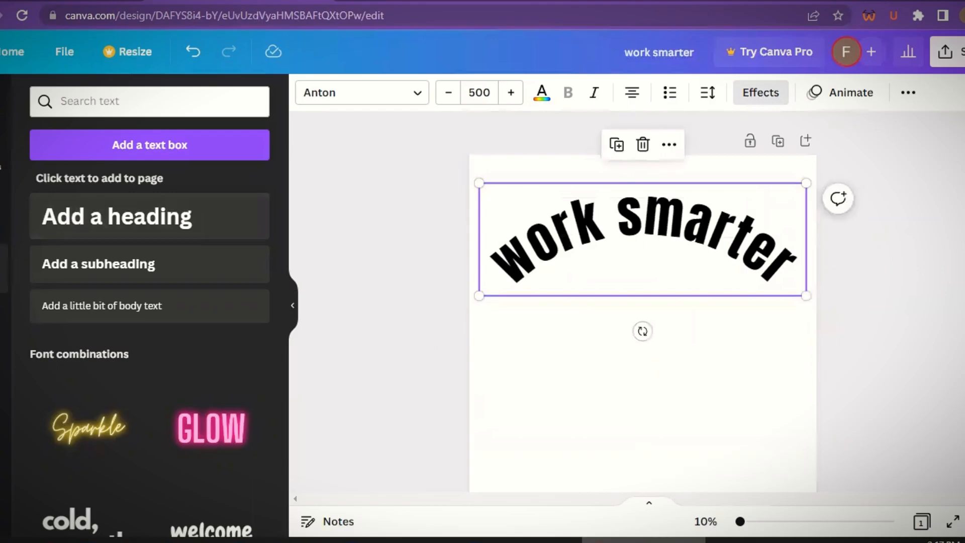
left_click(9, 140)
left_click(79, 101)
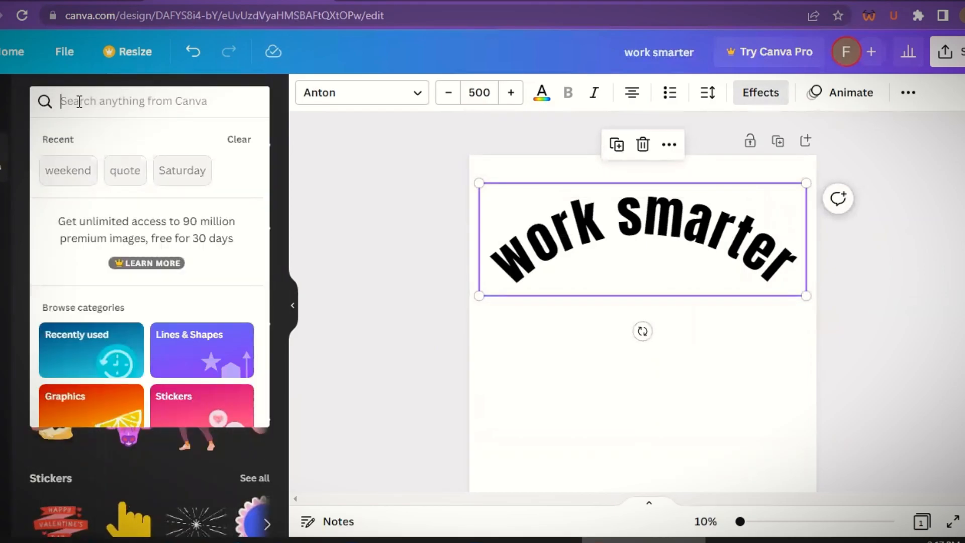
type("wo")
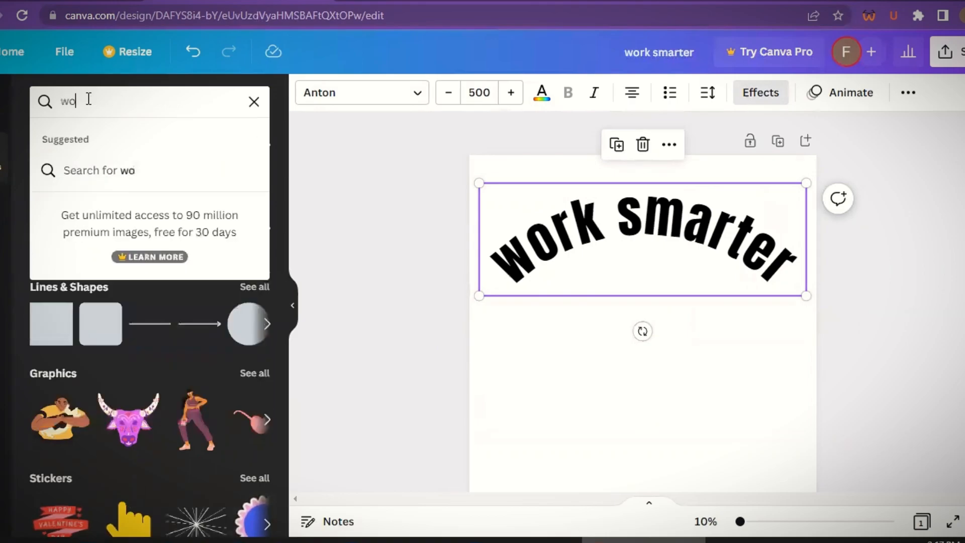
type("rk")
key("Return")
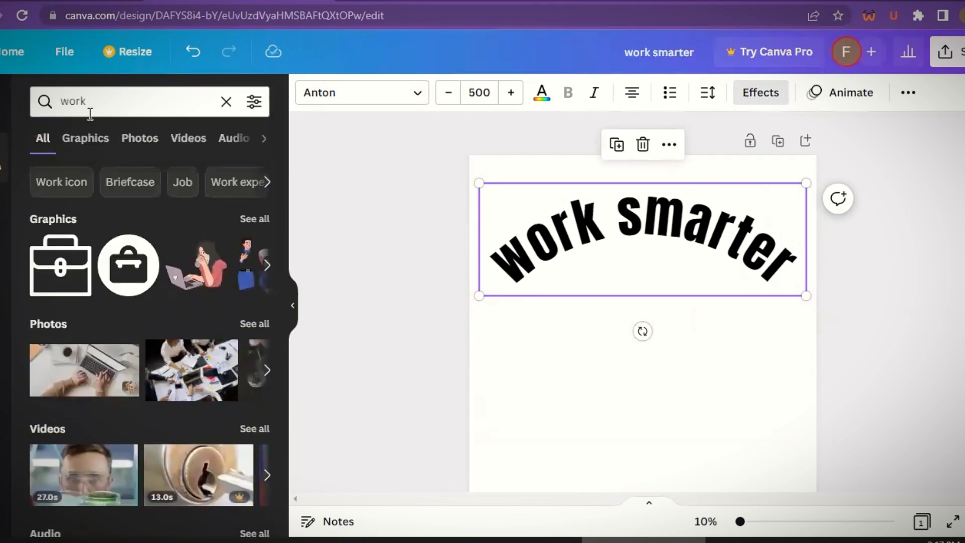
left_click(82, 146)
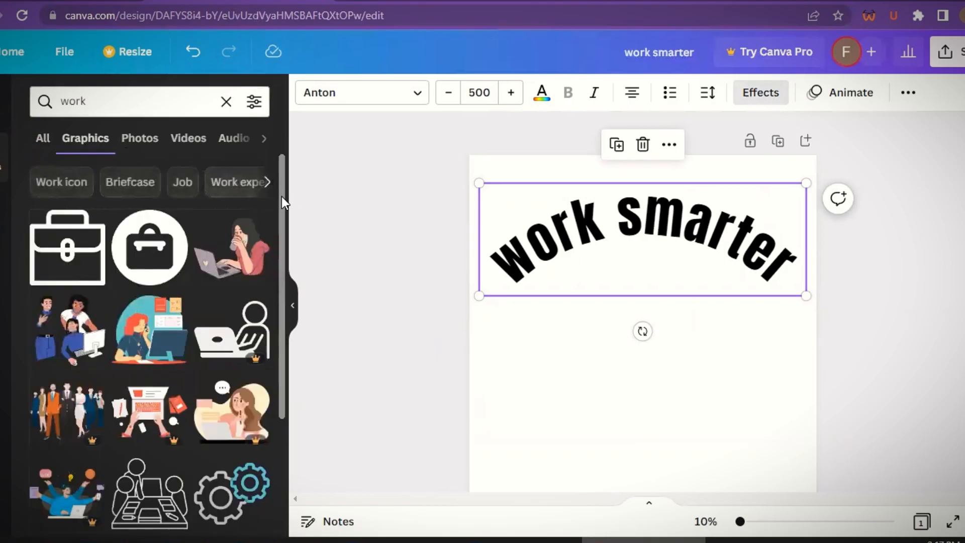
left_click_drag(282, 197, 292, 472)
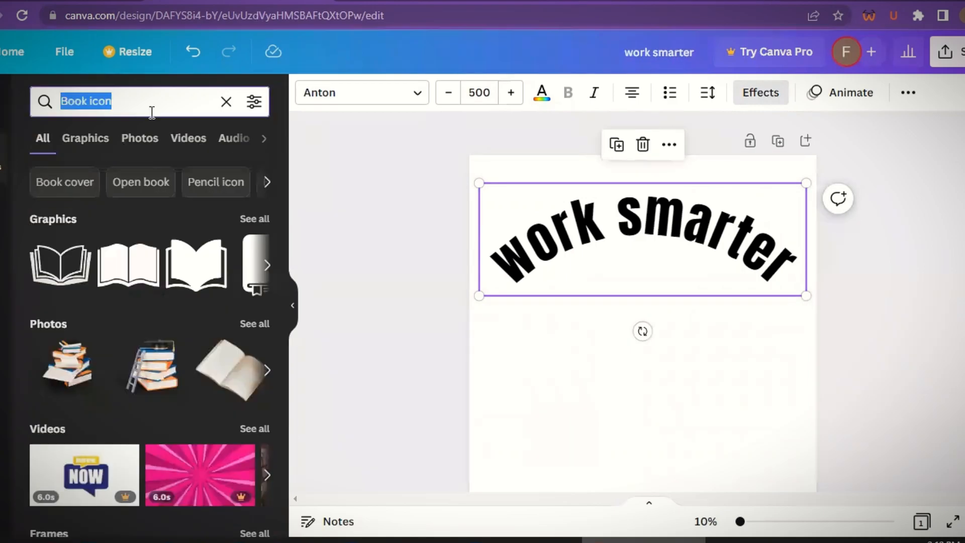
- Search the elements for "target" and add the arrow-in-target icon to the page
type("target")
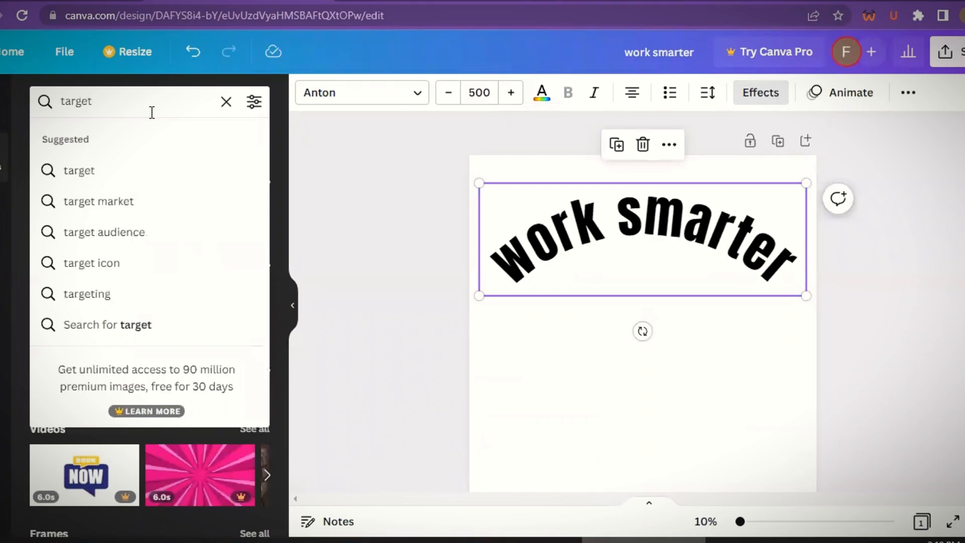
key("Return")
left_click(58, 265)
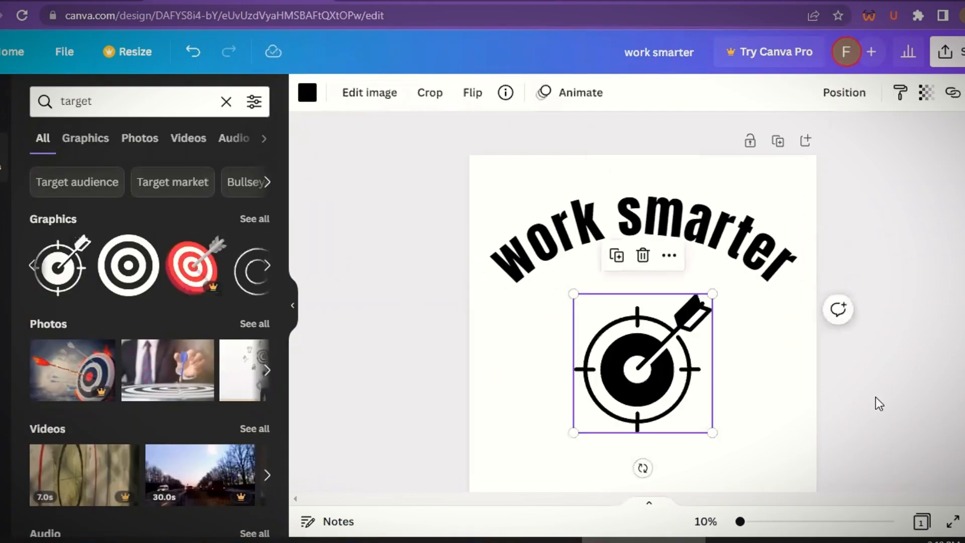
- Enlarge the target icon and move it beneath the curved heading
left_click_drag(712, 432, 764, 485)
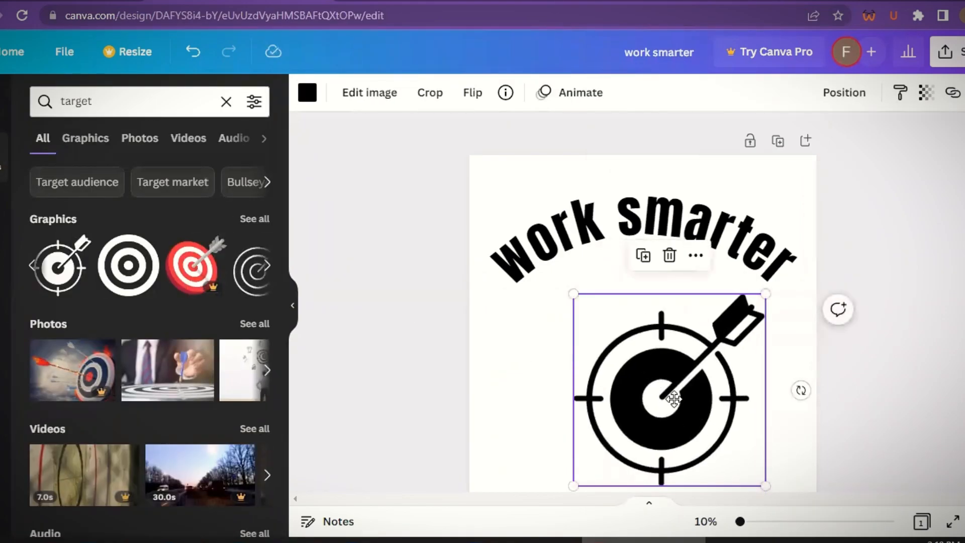
left_click_drag(674, 399, 647, 390)
- Flip the target icon horizontally
scroll(647, 391, "down", 1)
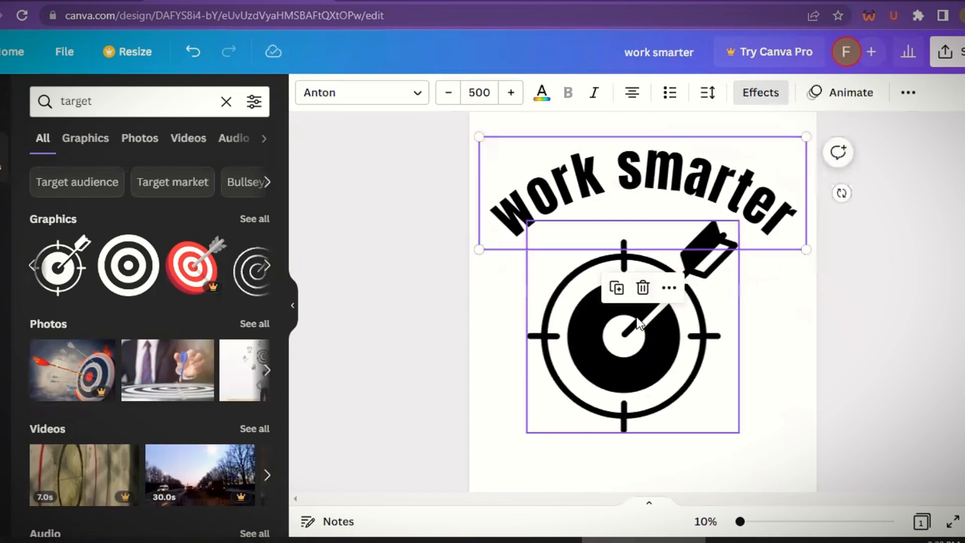
left_click(632, 313)
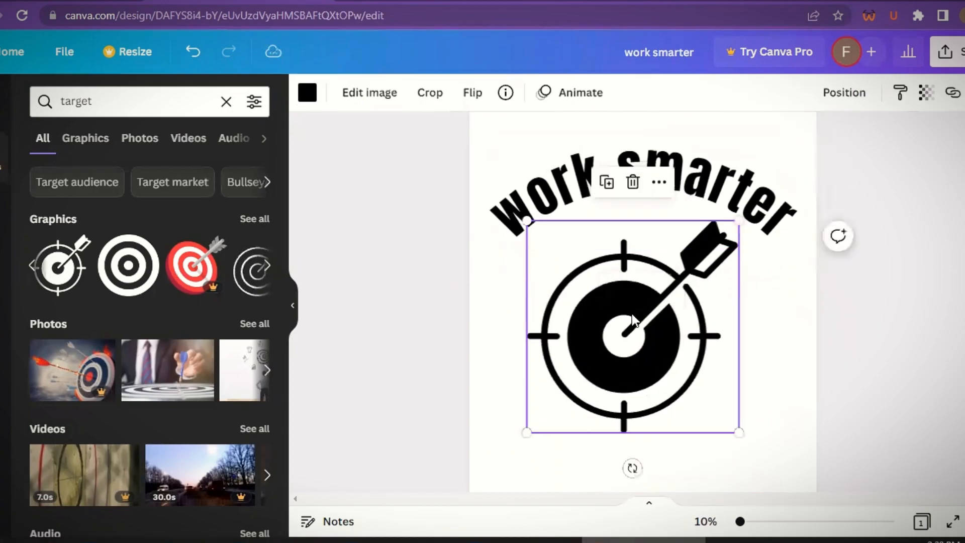
left_click(472, 92)
left_click(494, 131)
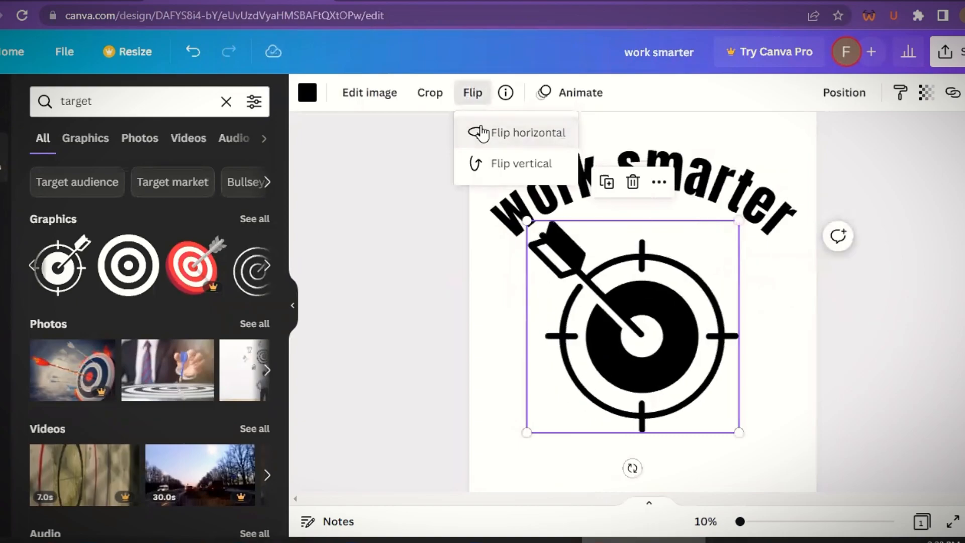
- Flip the target icon vertically
left_click(472, 92)
left_click(493, 163)
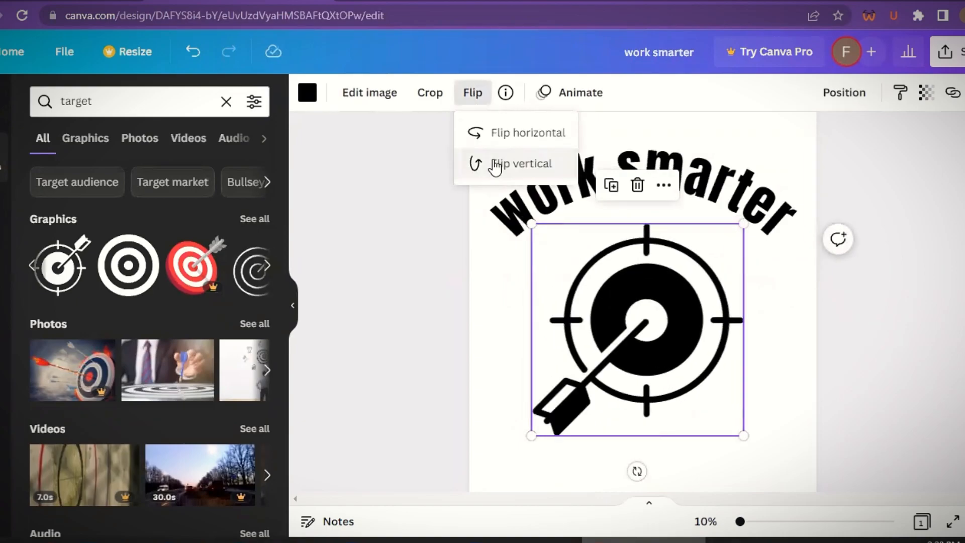
left_click(841, 341)
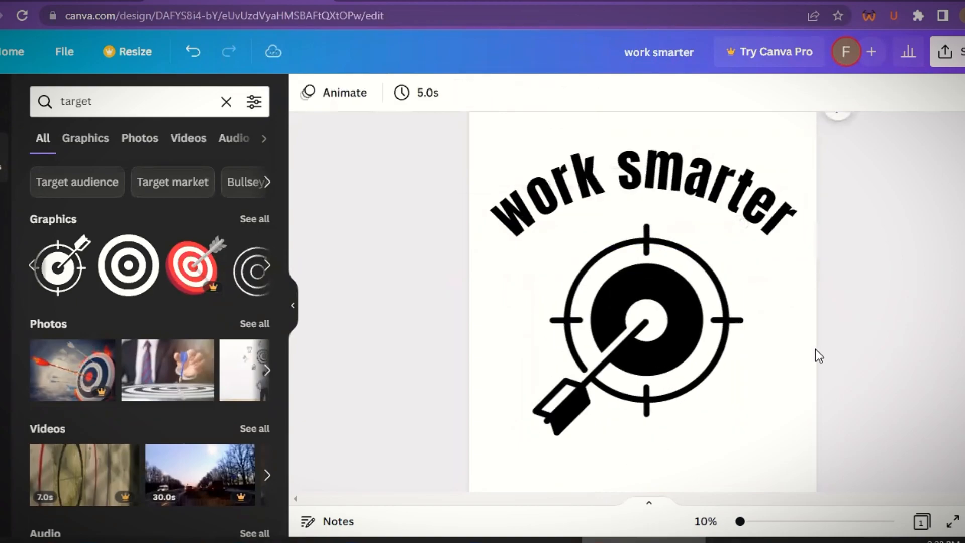
- Nudge the target icon slightly upward beneath the heading
scroll(729, 354, "up", 1)
left_click(663, 355)
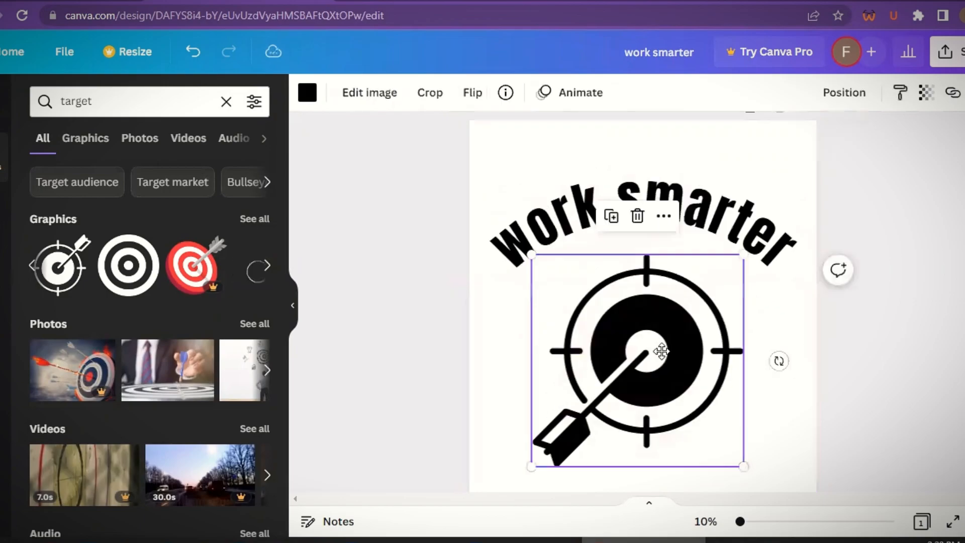
left_click_drag(662, 352, 662, 343)
- Group the curved heading with the target icon and move the group slightly up
left_click(571, 224)
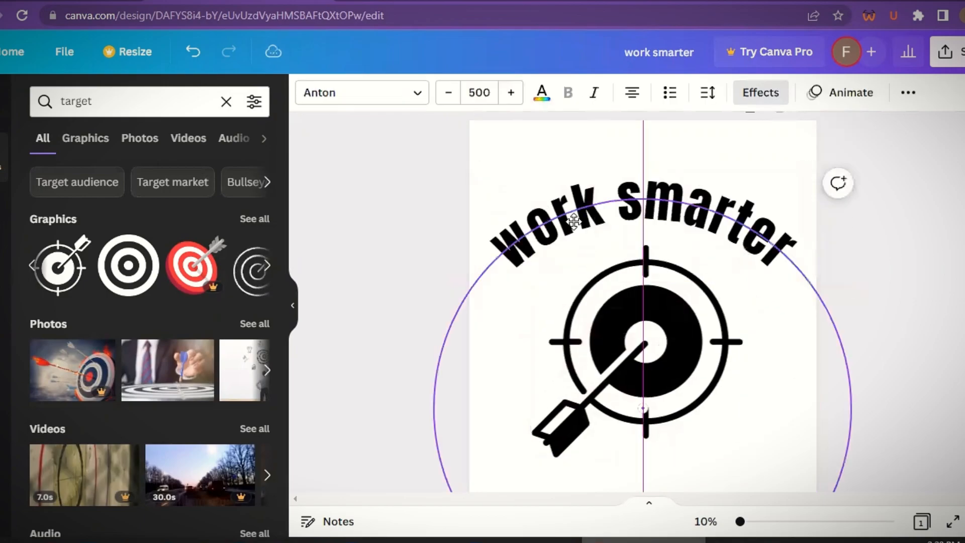
left_click_drag(553, 131, 662, 394)
right_click(662, 395)
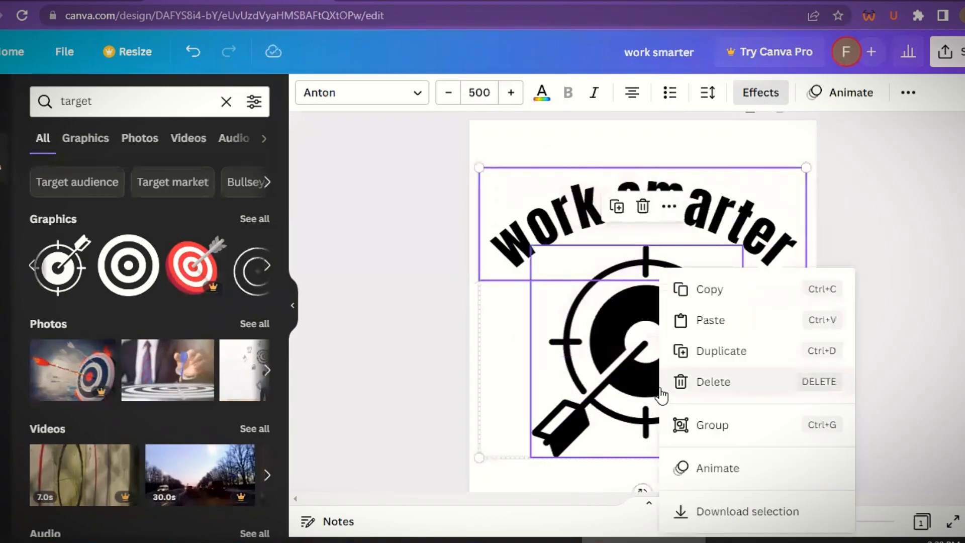
left_click(684, 422)
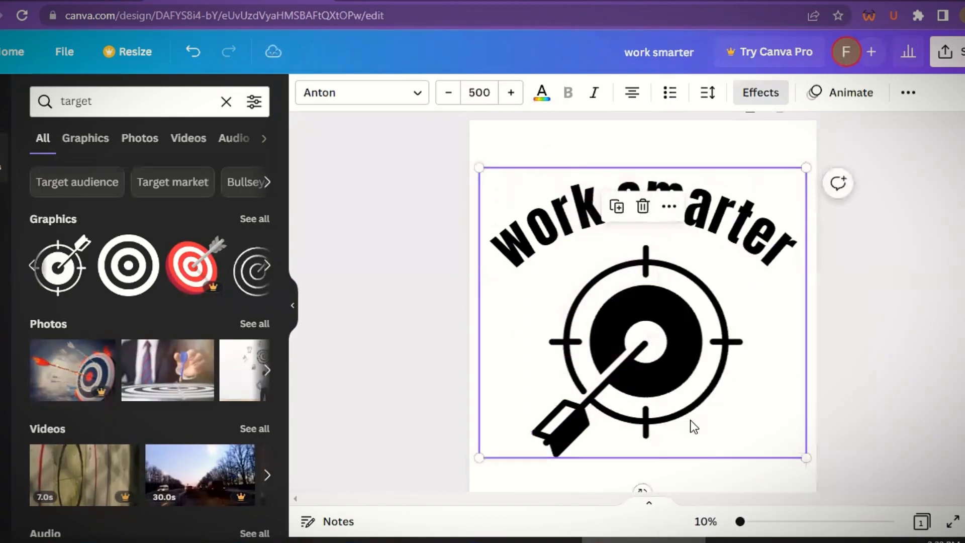
left_click(937, 289)
left_click_drag(673, 245, 674, 236)
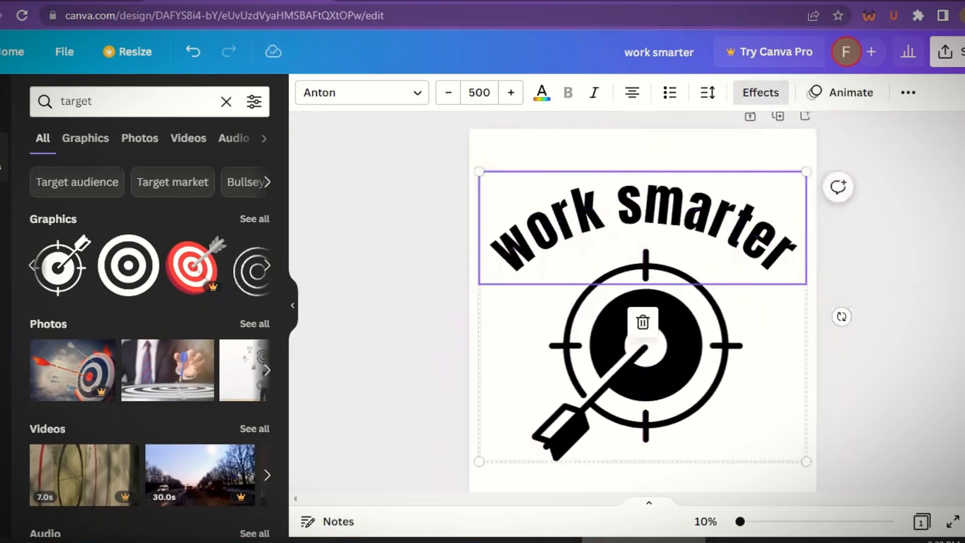
- Add a second page and fill its background with black
scroll(643, 301, "down", 3)
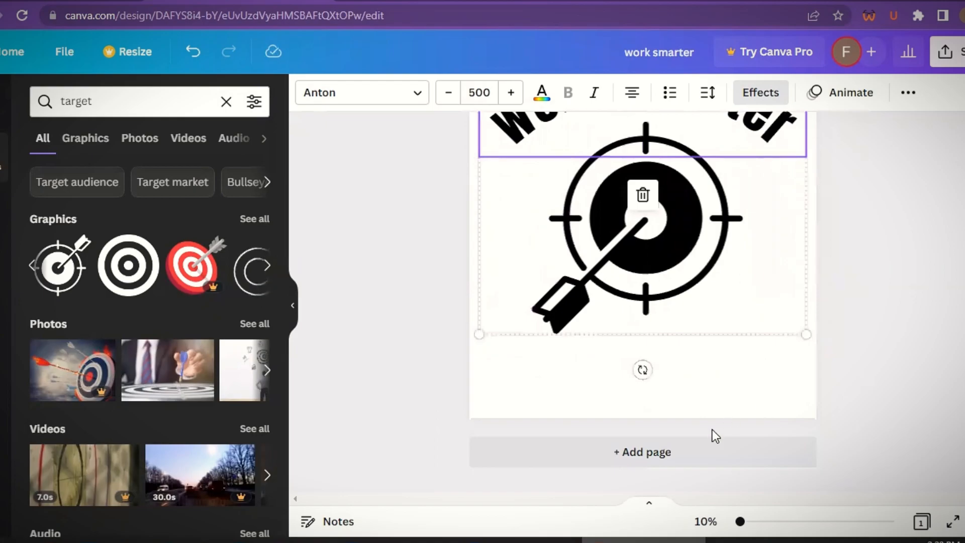
left_click(684, 453)
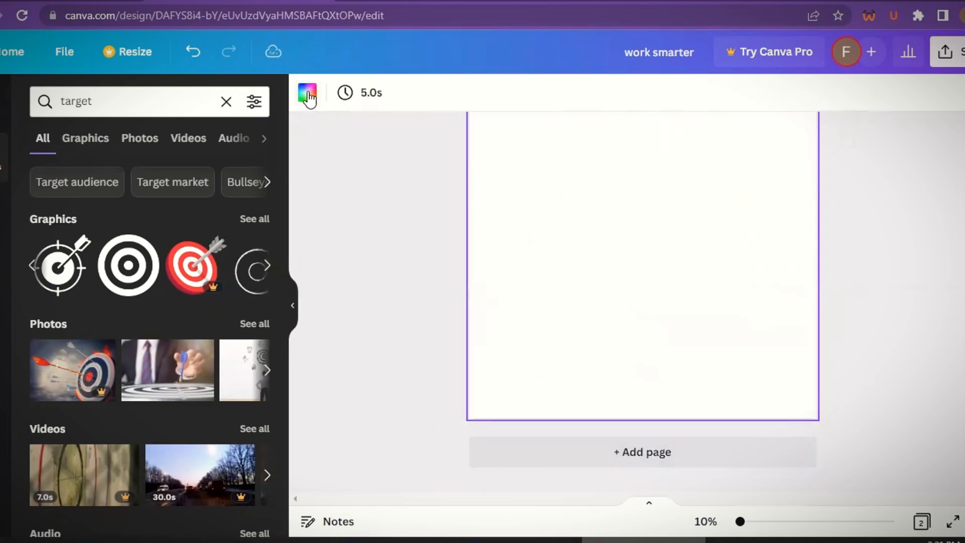
left_click(307, 96)
left_click(89, 172)
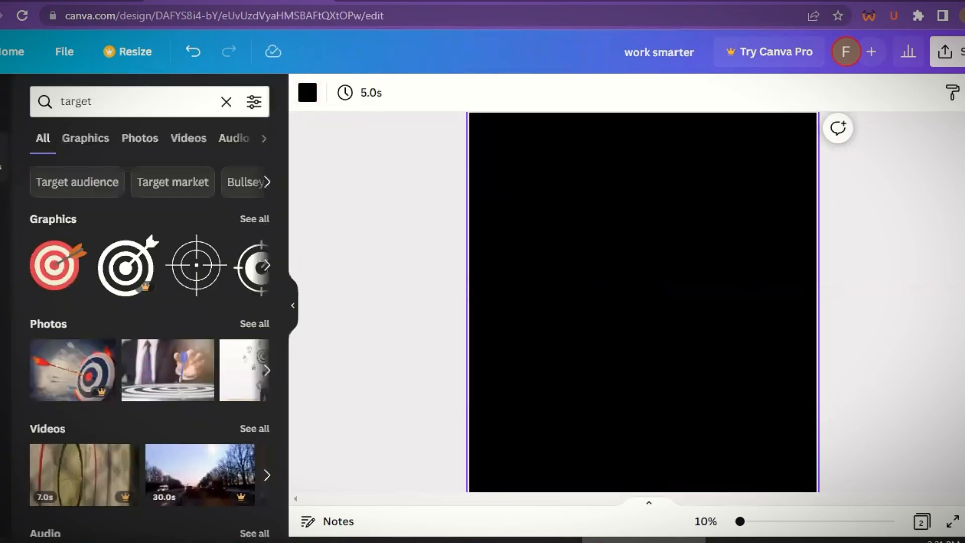
- Add heading text reading ENTREPRENEUR and ON THE GO to the black page, raising the ENTREPRENEUR line
left_click(3, 268)
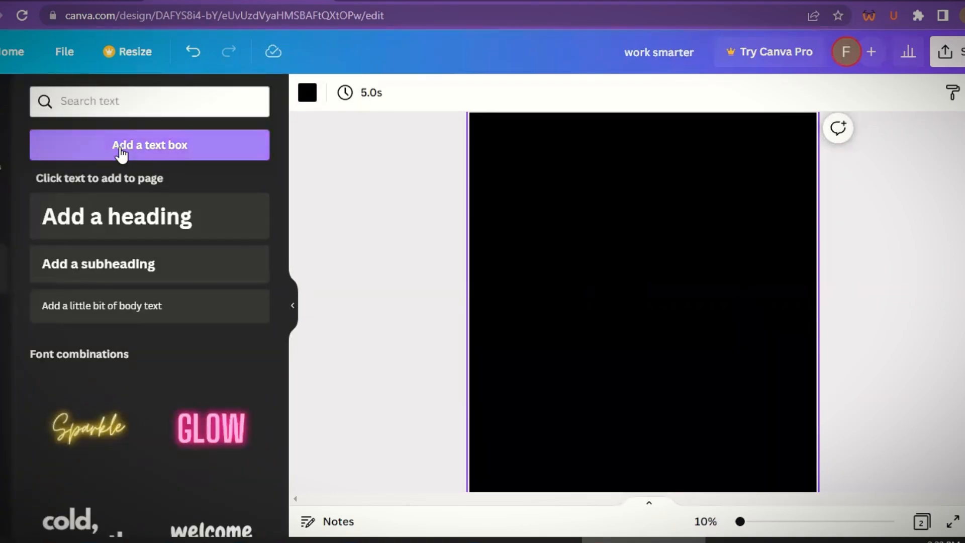
left_click(114, 222)
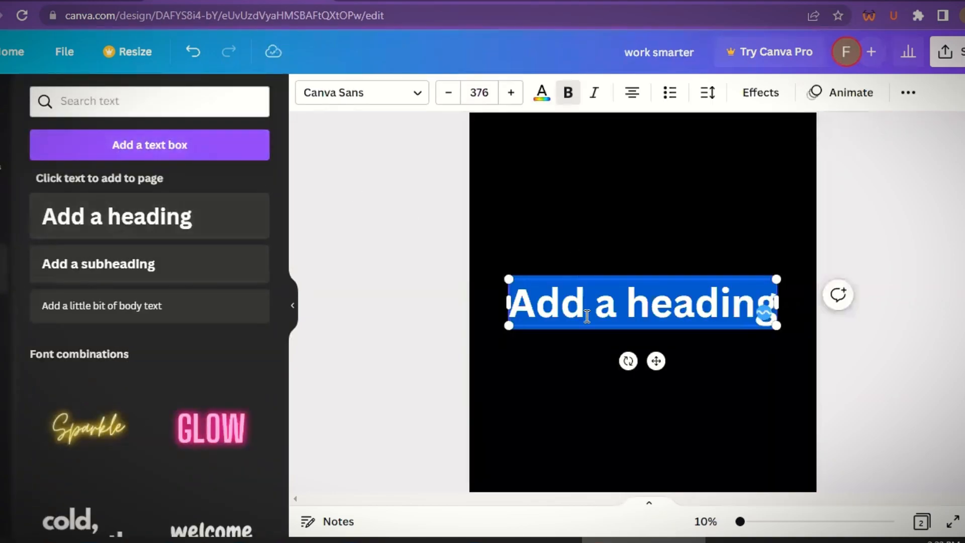
type("THE BEST WAY TO")
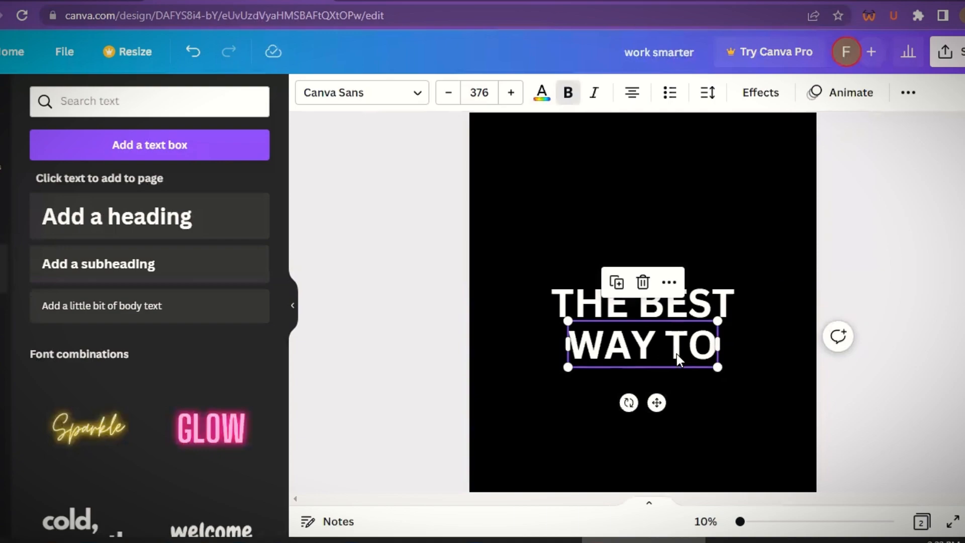
double_click(692, 305)
type("ENTREPRE")
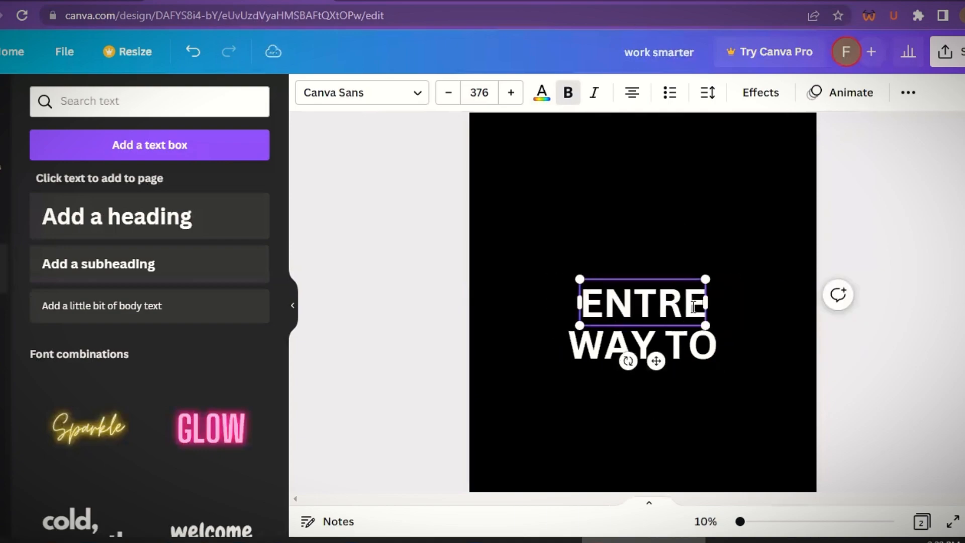
type("NEUR")
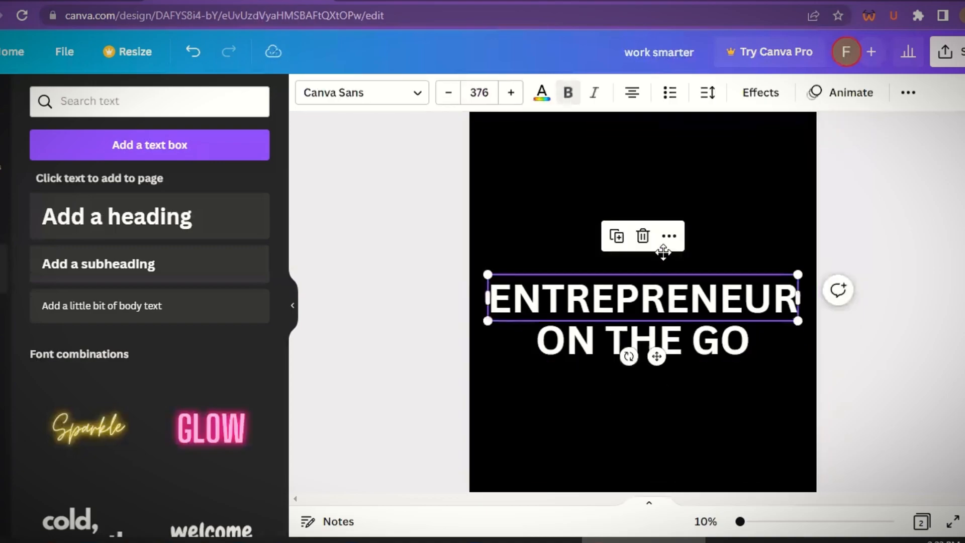
left_click_drag(663, 251, 662, 240)
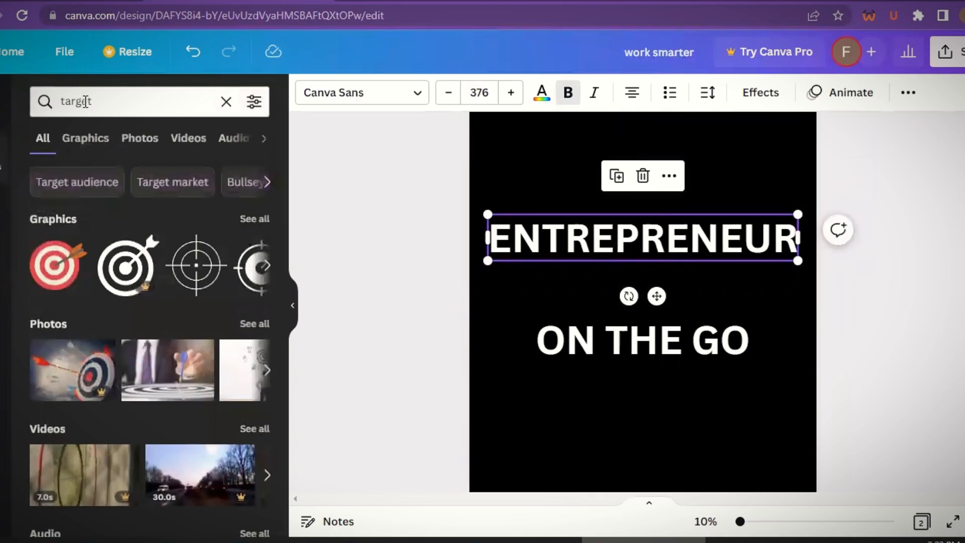
- Search the elements for "LINE", add a straight line, thicken it and place it between the two text lines
double_click(86, 101)
type("LINE")
key("Return")
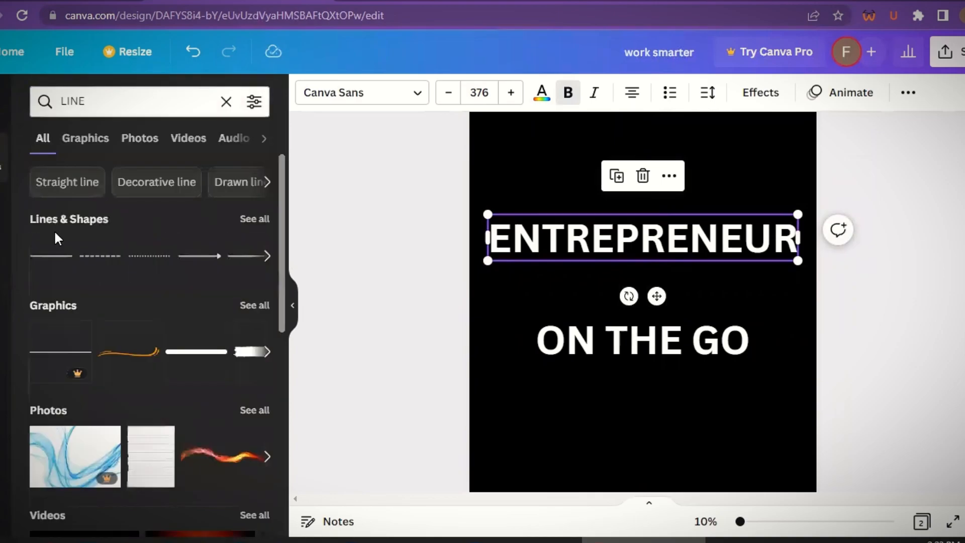
left_click(54, 260)
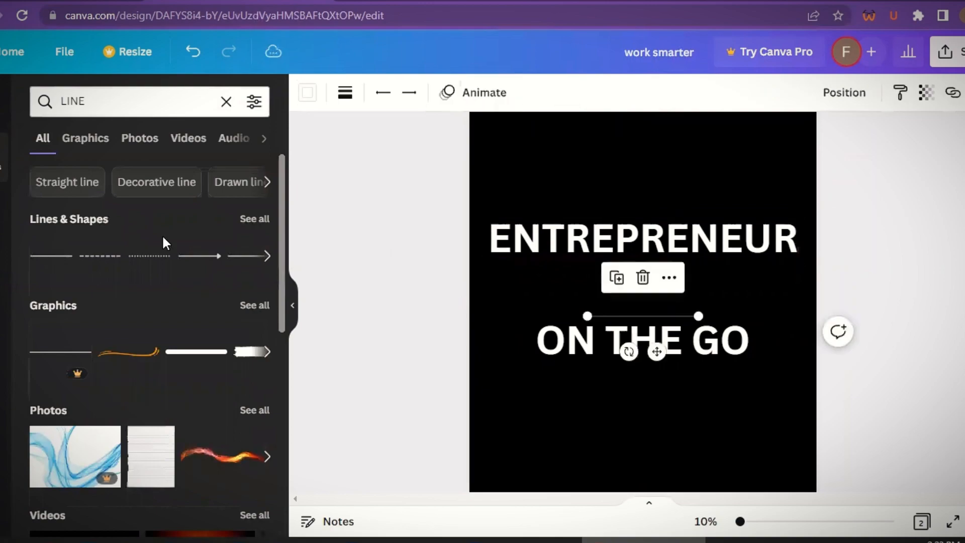
left_click(344, 96)
left_click_drag(663, 315, 672, 279)
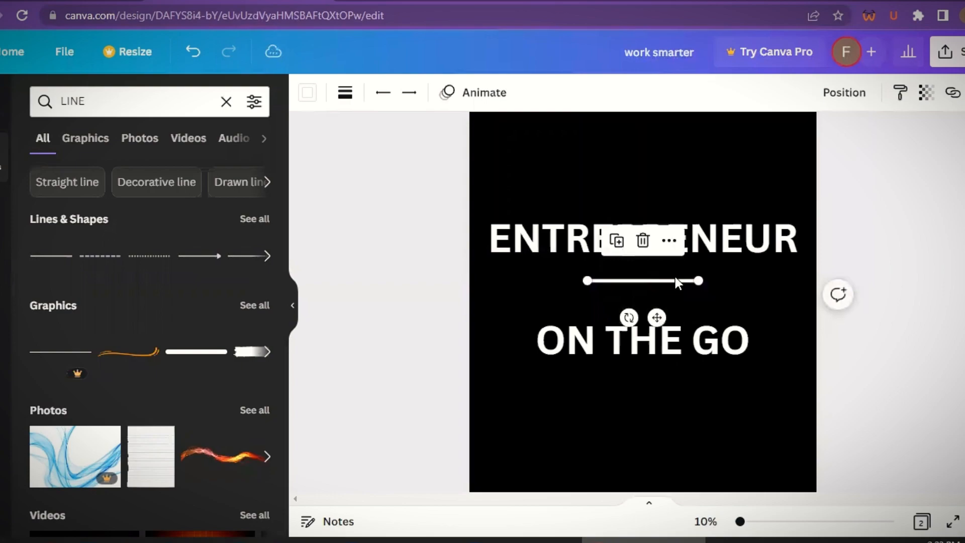
- Change the font of both text lines to Gagalin
double_click(644, 239)
left_click(407, 95)
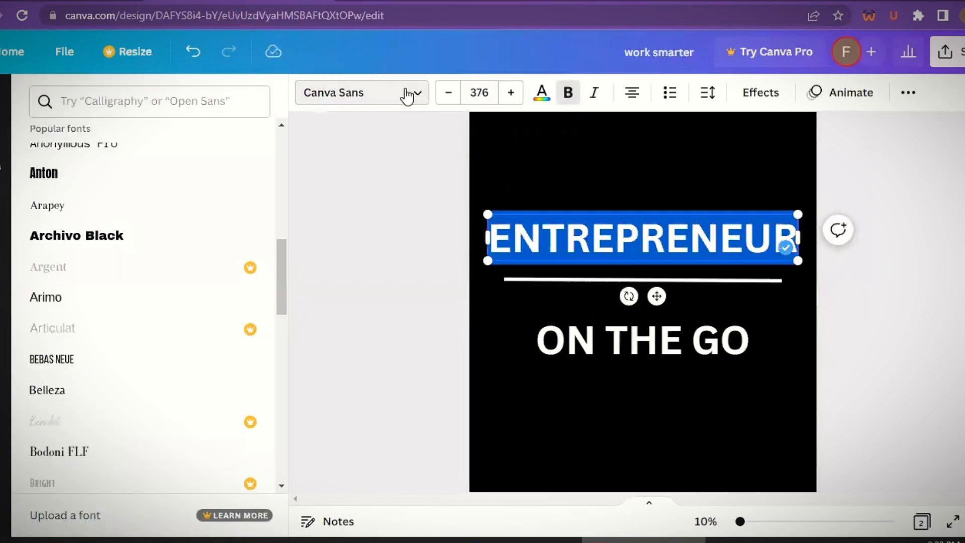
scroll(279, 275, "down", 9)
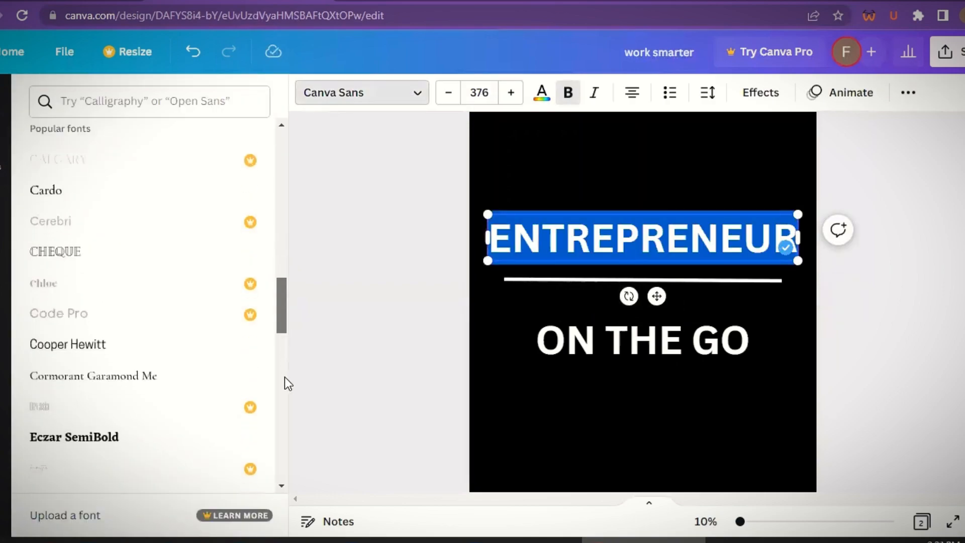
scroll(285, 383, "down", 5)
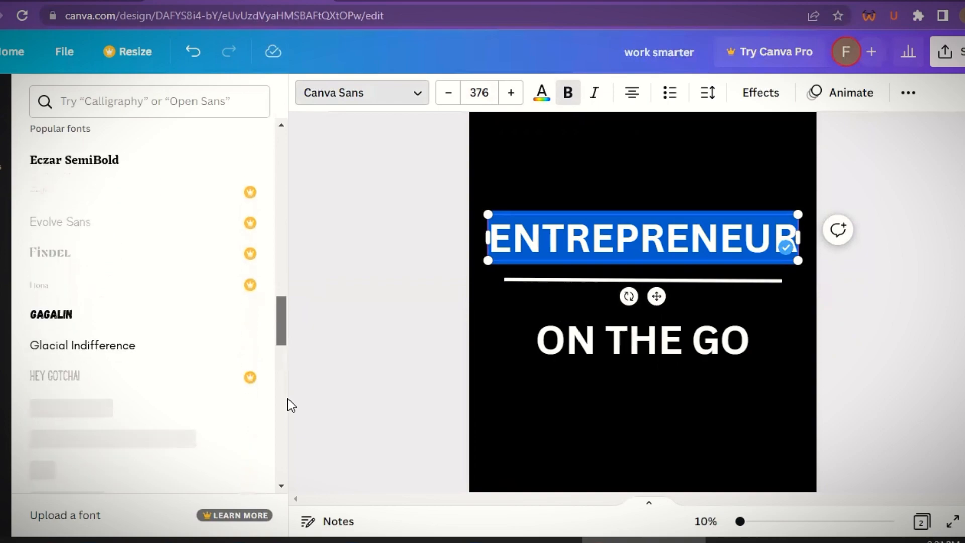
scroll(287, 400, "down", 1)
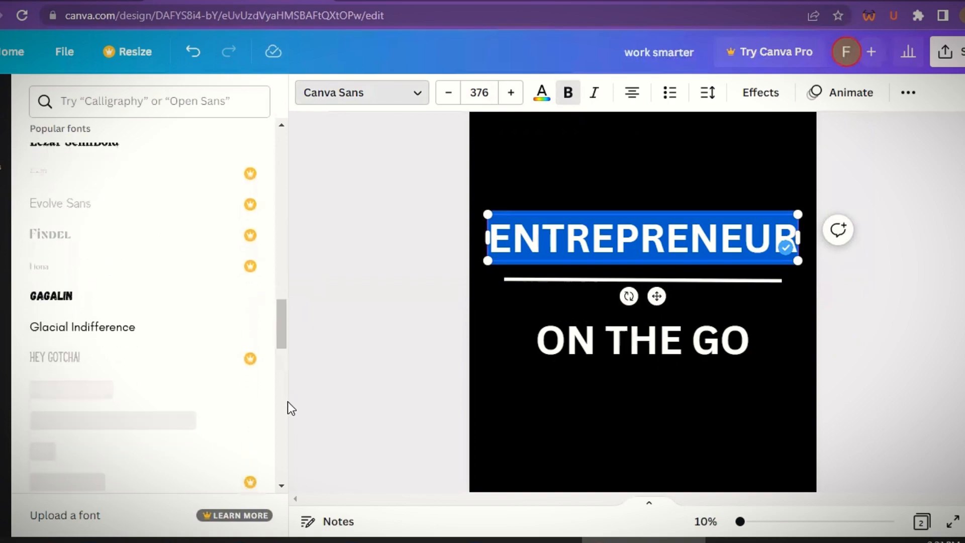
left_click(163, 306)
key("Tab")
left_click(158, 302)
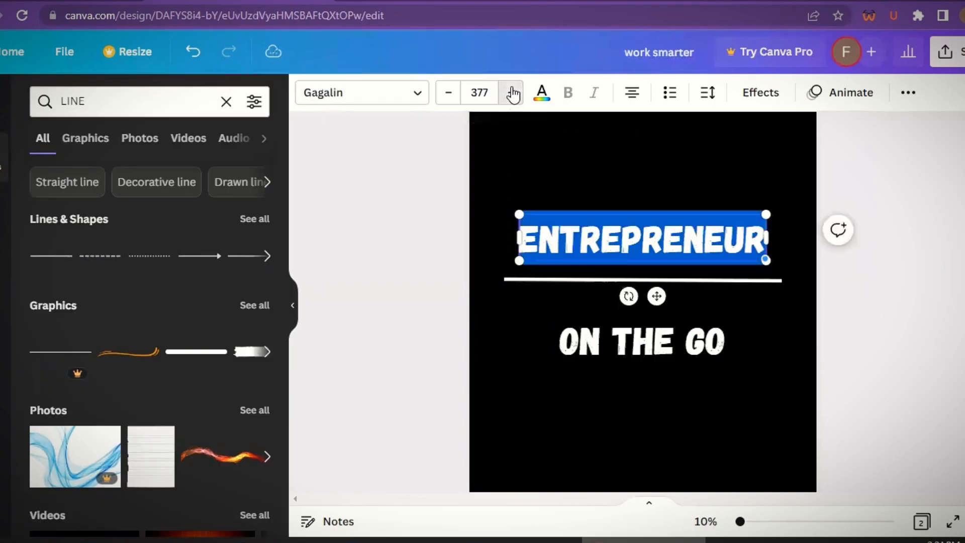
- Enlarge the ON THE GO text and move it up just below the line
left_click(512, 94)
left_click(511, 93)
left_click(511, 94)
left_click(511, 95)
left_click(510, 96)
left_click_drag(627, 355, 592, 309)
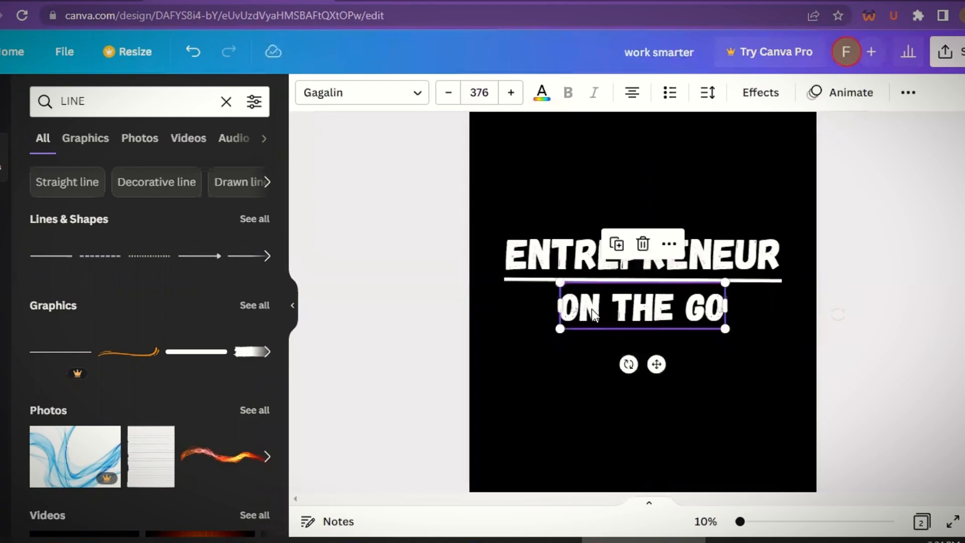
- Group the two text lines with the line and move the group higher on the page
left_click(873, 384)
scroll(874, 384, "up", 3)
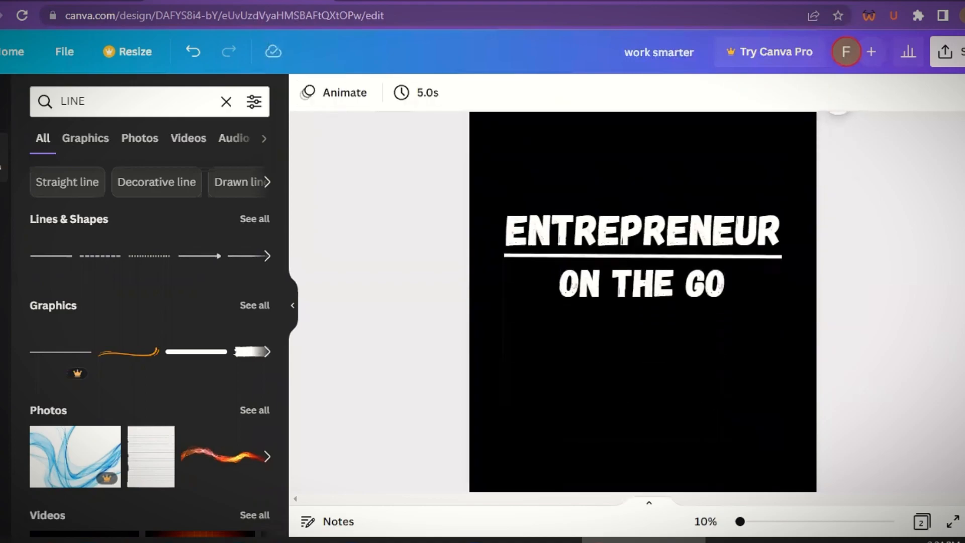
left_click_drag(545, 182, 752, 347)
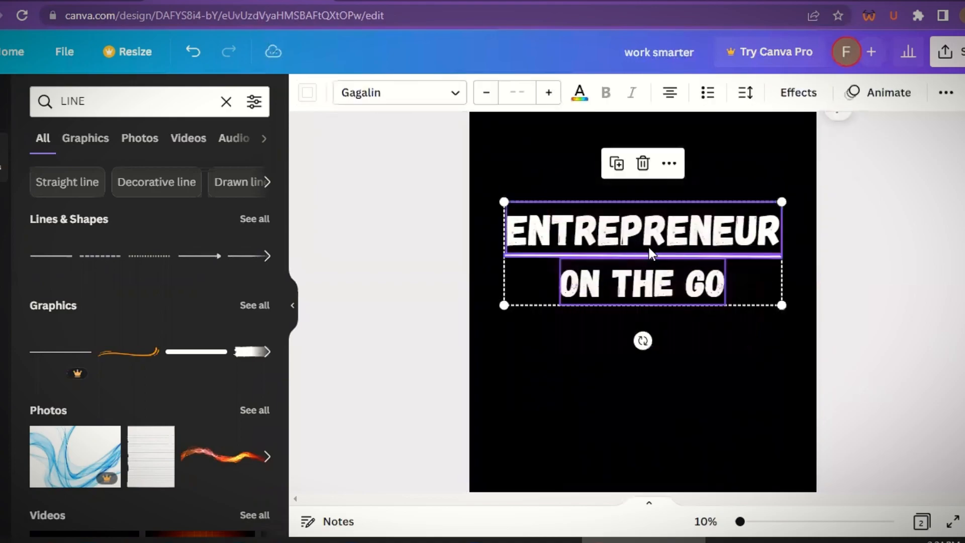
right_click(645, 235)
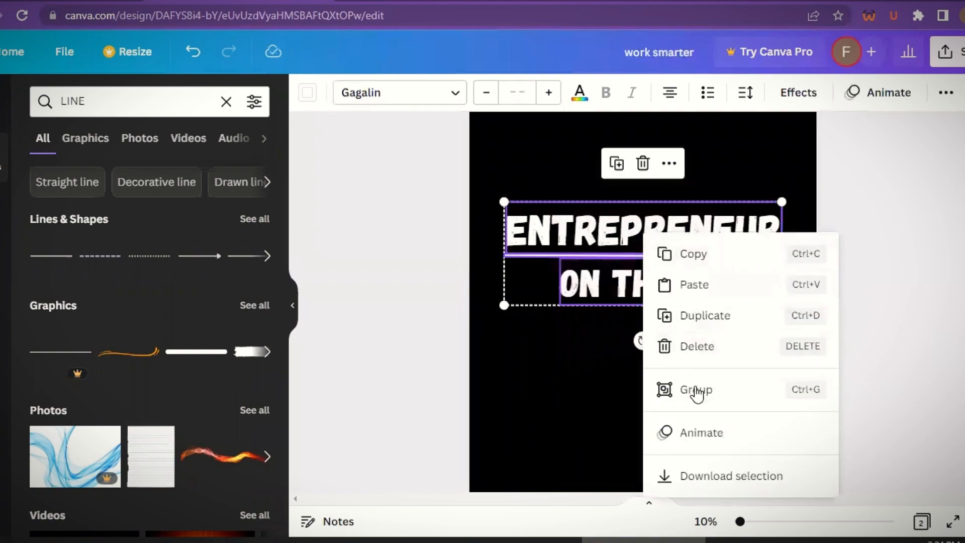
left_click(696, 391)
left_click(911, 328)
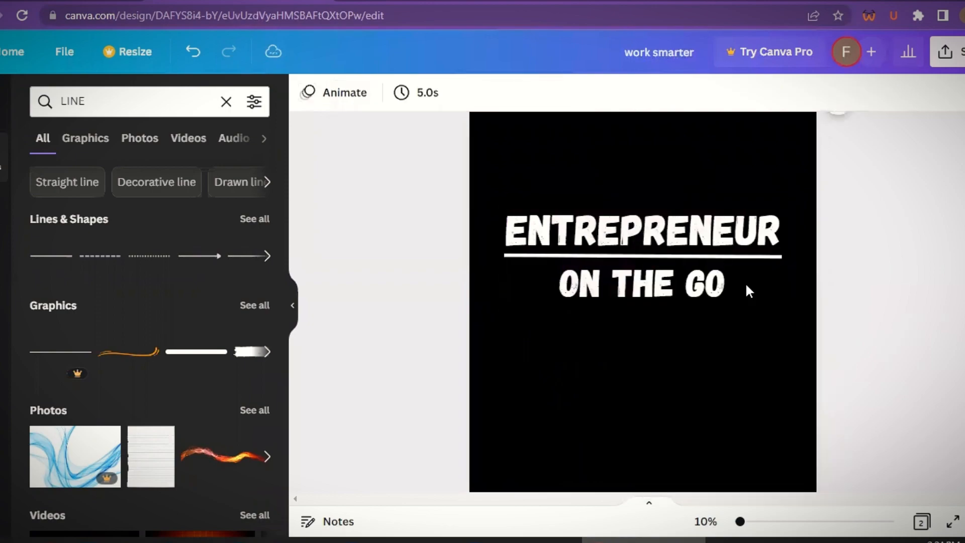
left_click_drag(632, 261, 631, 222)
left_click(911, 282)
- Download all pages of the design as PNG files
scroll(643, 301, "up", 3)
scroll(643, 302, "up", 5)
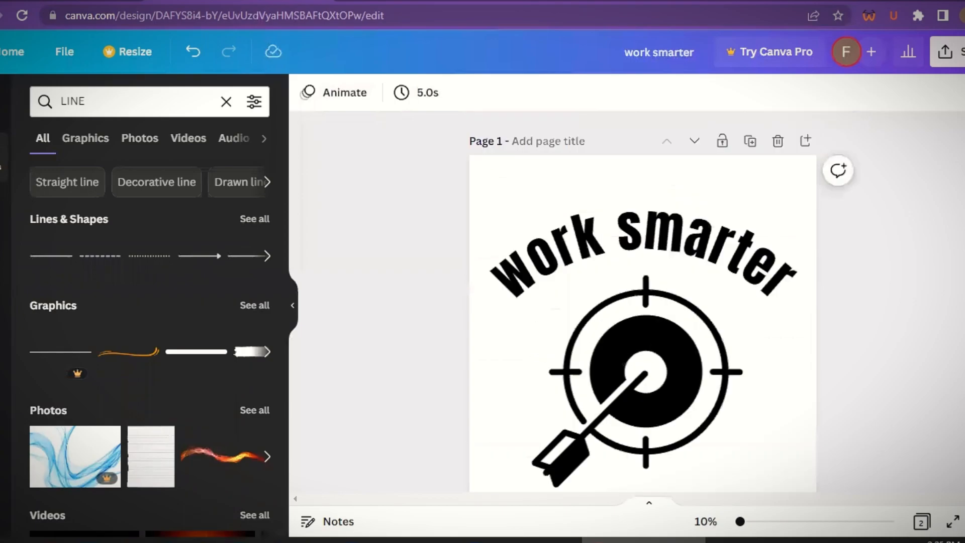
left_click(947, 53)
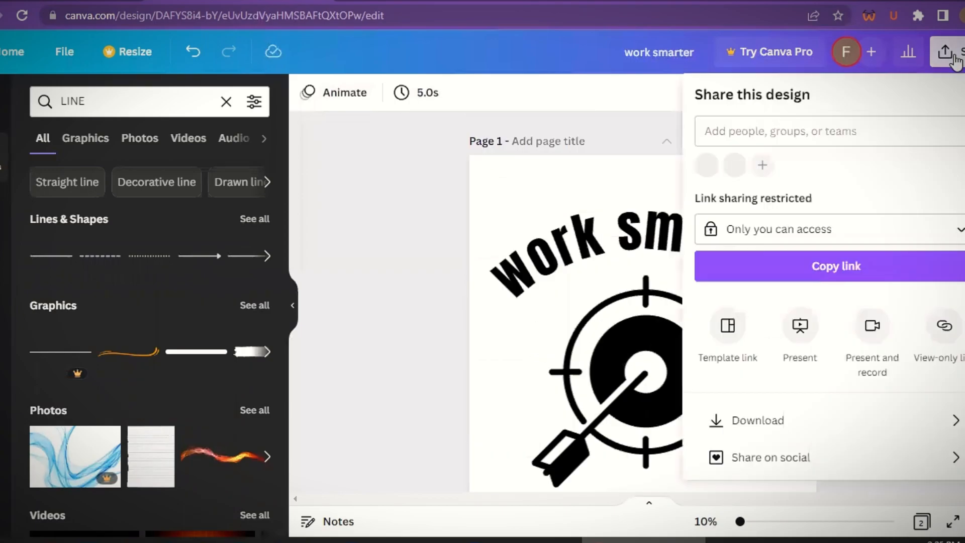
left_click(916, 417)
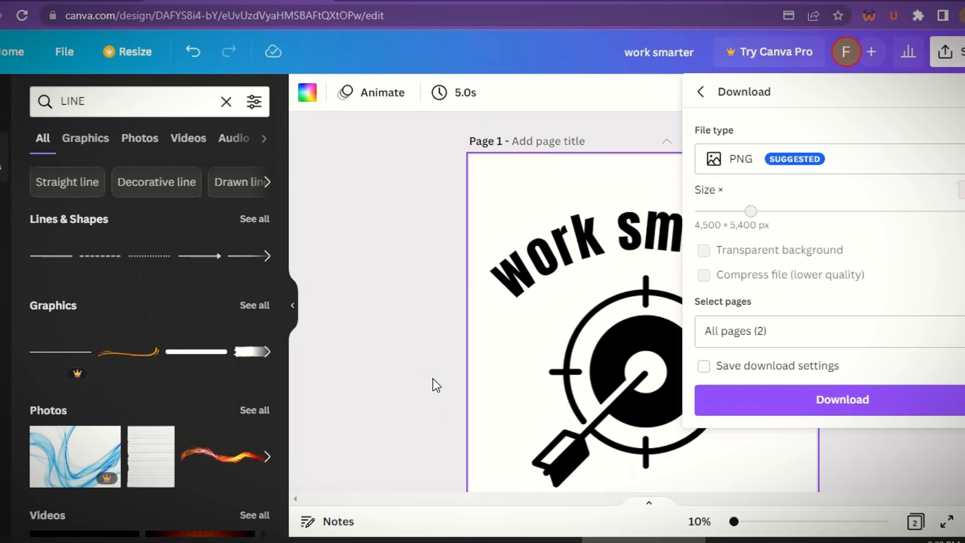
left_click(751, 409)
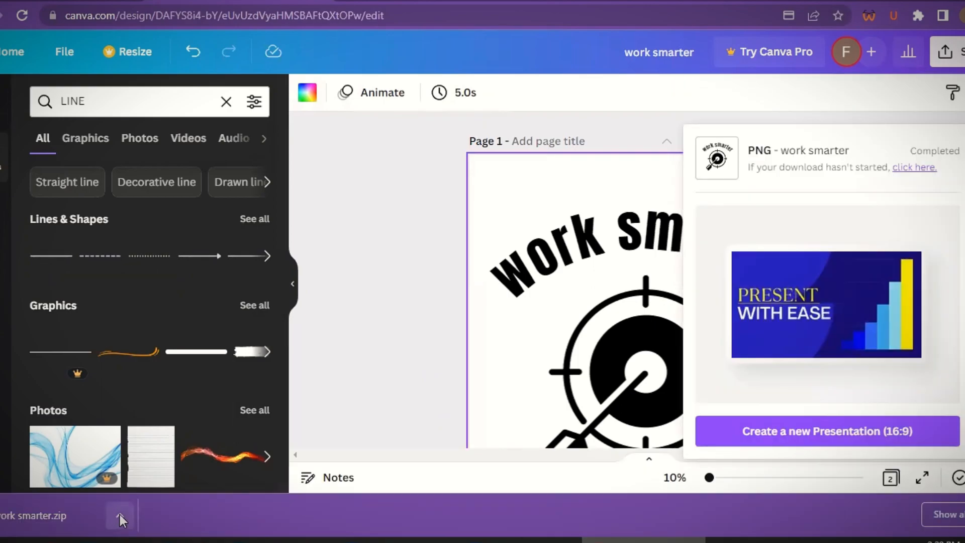
- Show the downloaded work smarter.zip file in its folder
left_click(119, 514)
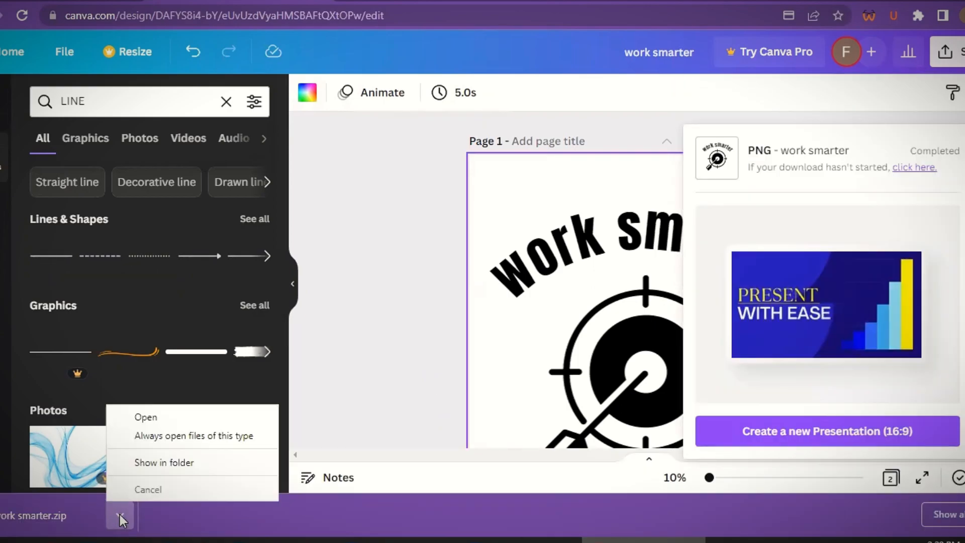
left_click(146, 462)
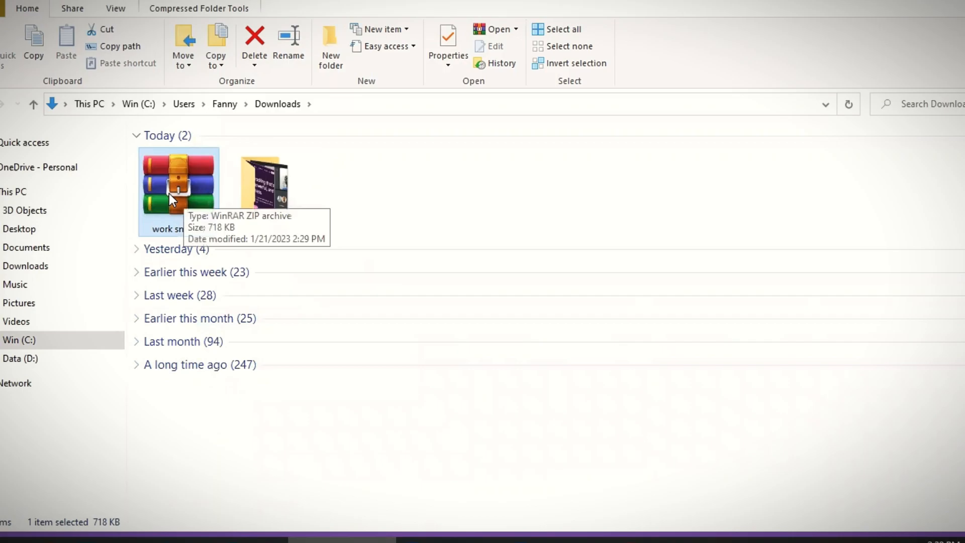
- Extract the work smarter.zip archive into a work smarter folder and open that folder
right_click(169, 192)
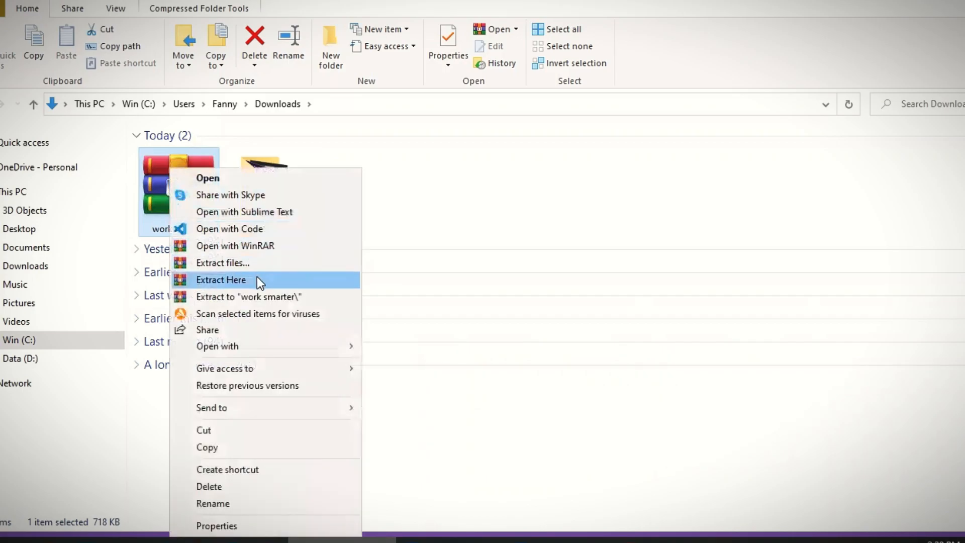
left_click(261, 294)
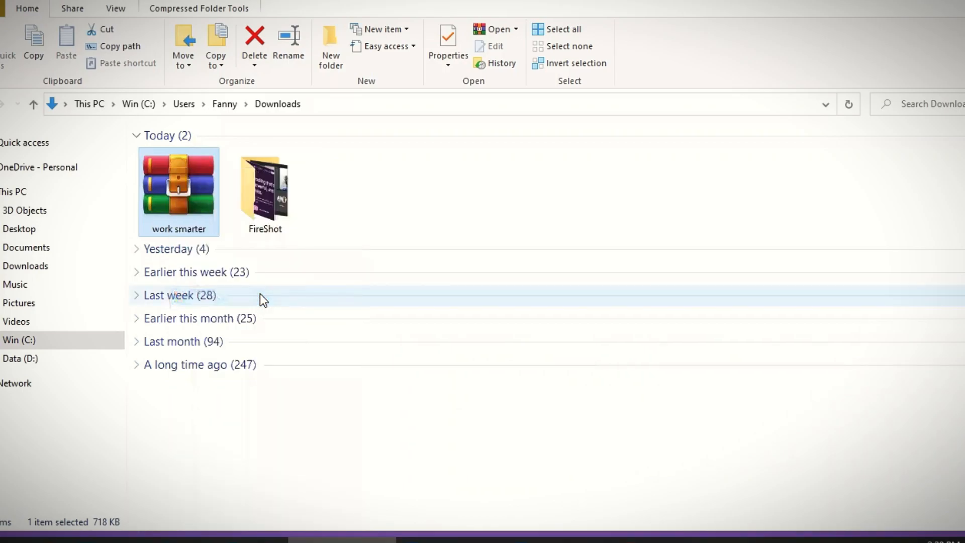
double_click(277, 208)
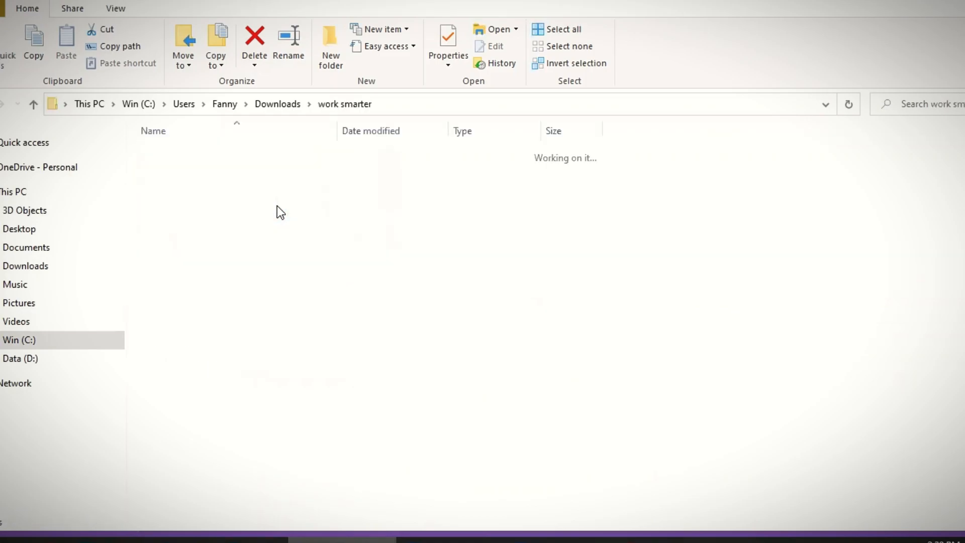
- Preview the two extracted page images in the photo viewer, then close it
double_click(185, 173)
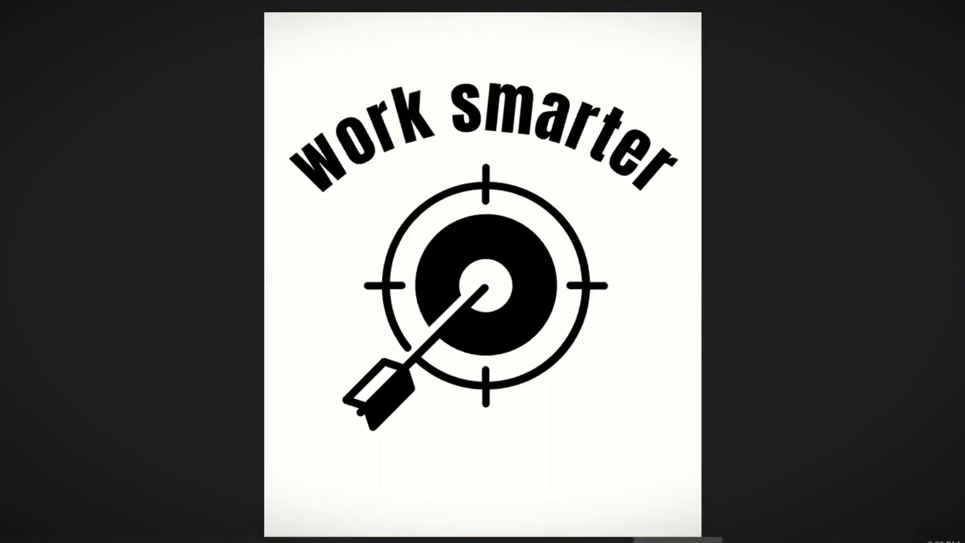
key("Right")
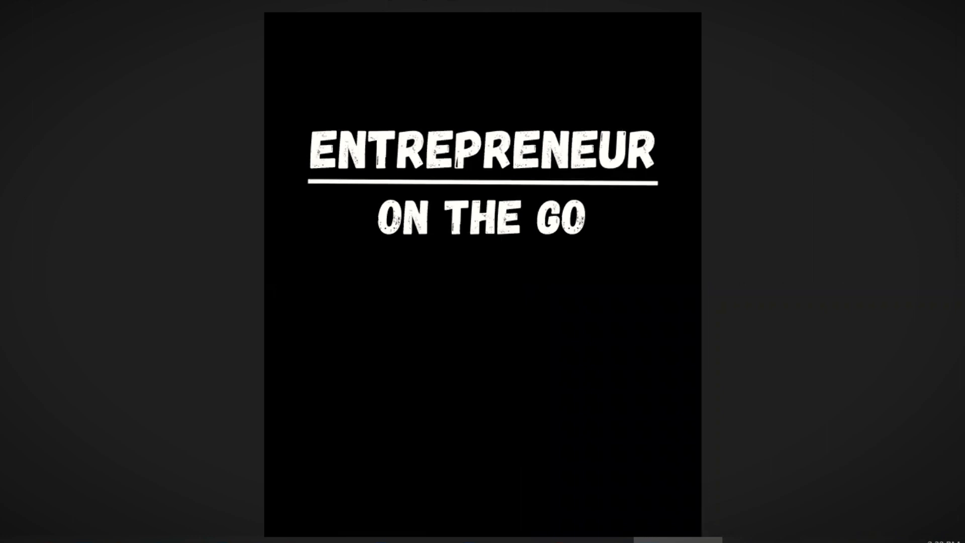
key("alt+F4")
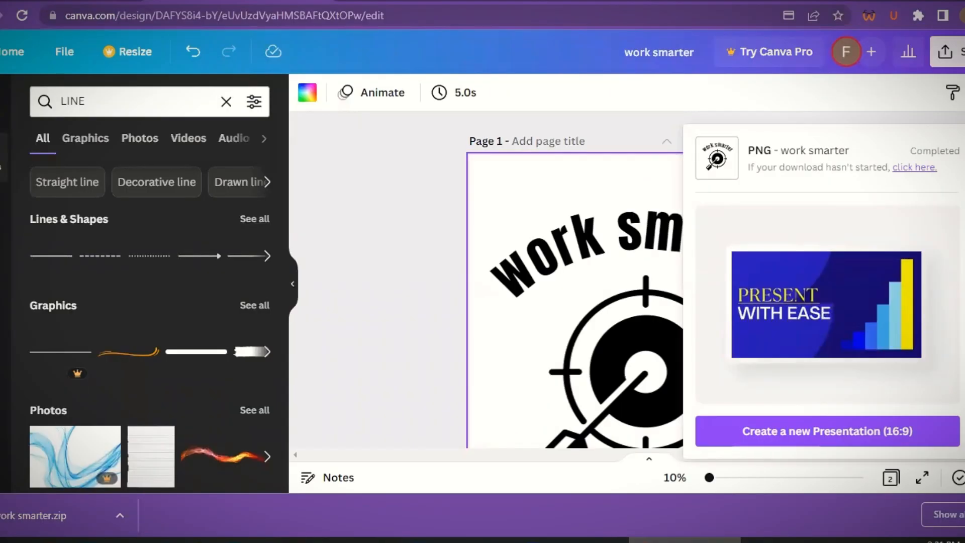
- Open a new browser tab, search for REMOVEBG and go to the remove.bg website
key("ctrl+t")
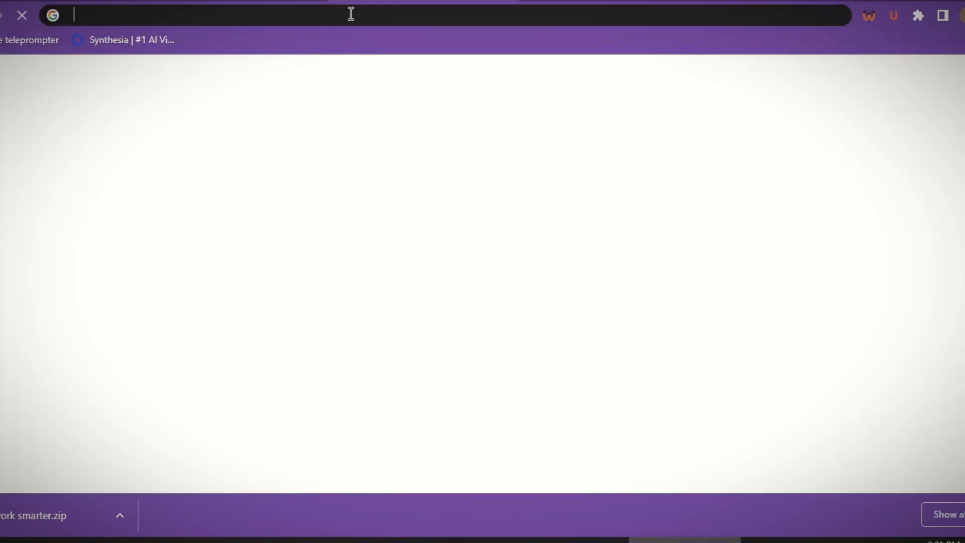
type("B")
key("BackSpace")
type("REMOVEBG")
key("Return")
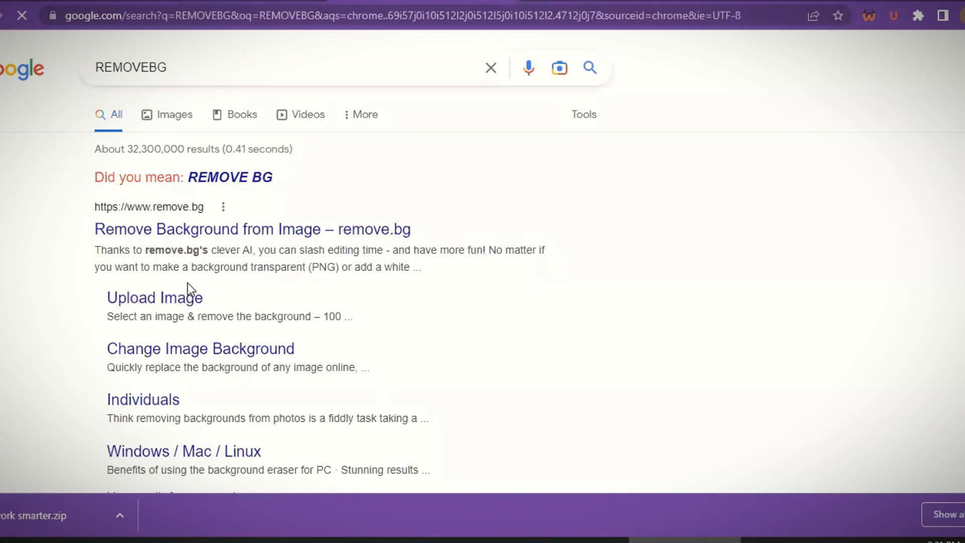
left_click(221, 232)
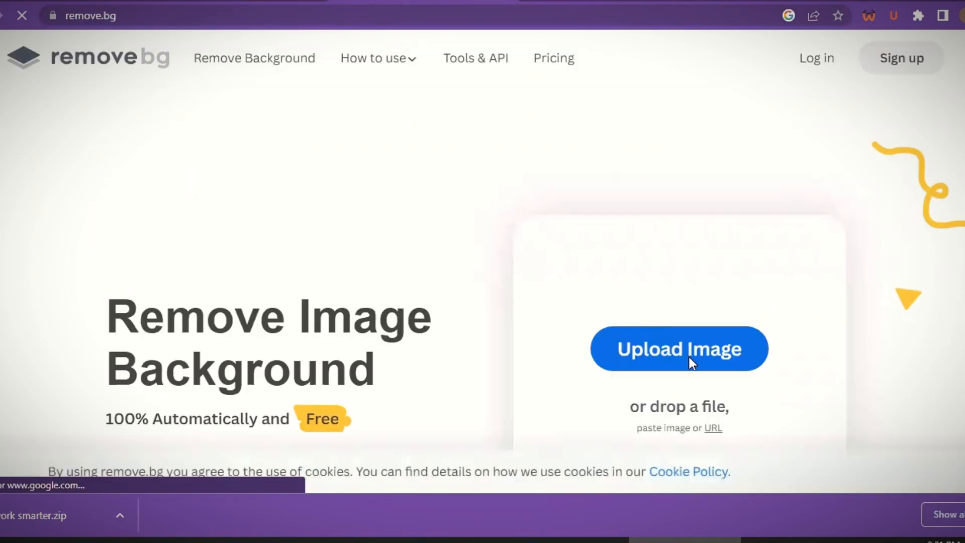
- Upload image 1 from the work smarter folder to remove.bg and download the background-removed preview
left_click(680, 352)
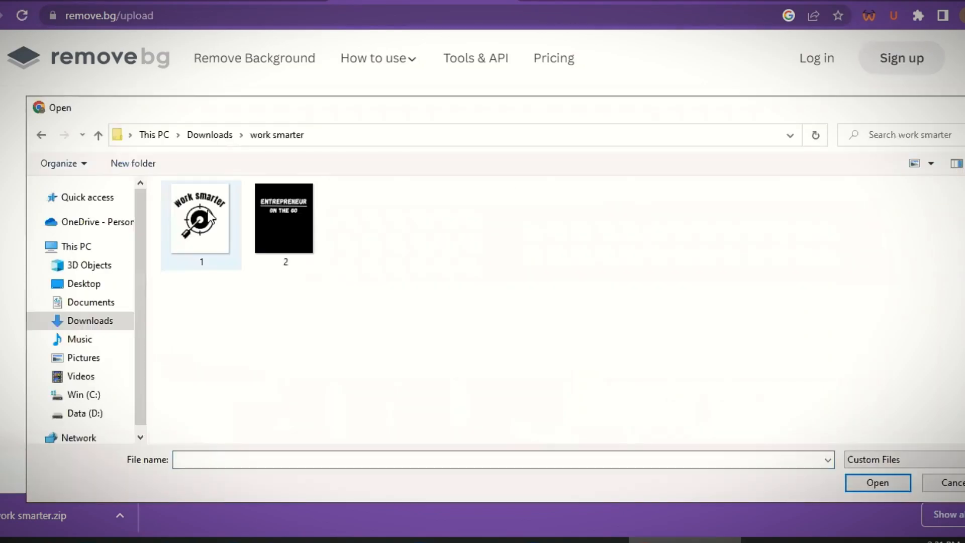
left_click(209, 217)
left_click(877, 482)
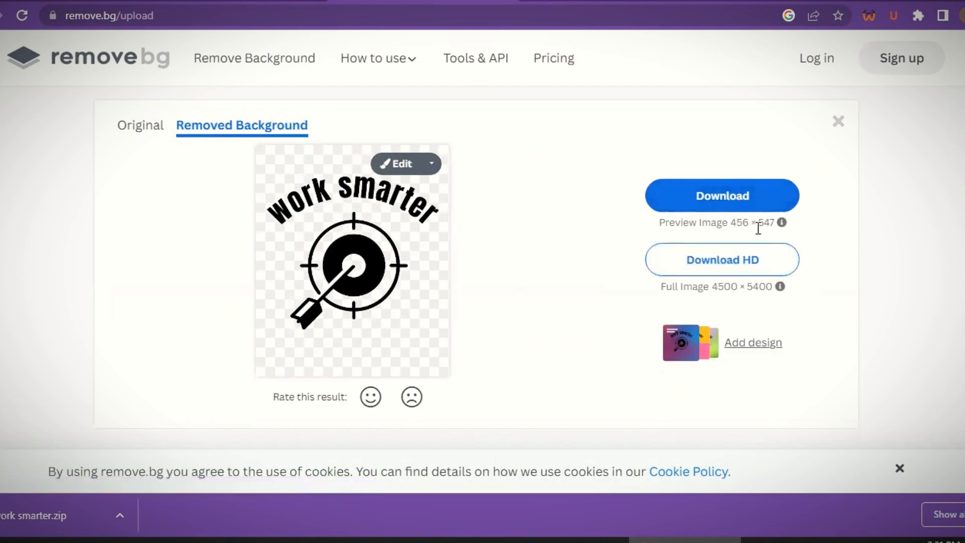
left_click(713, 196)
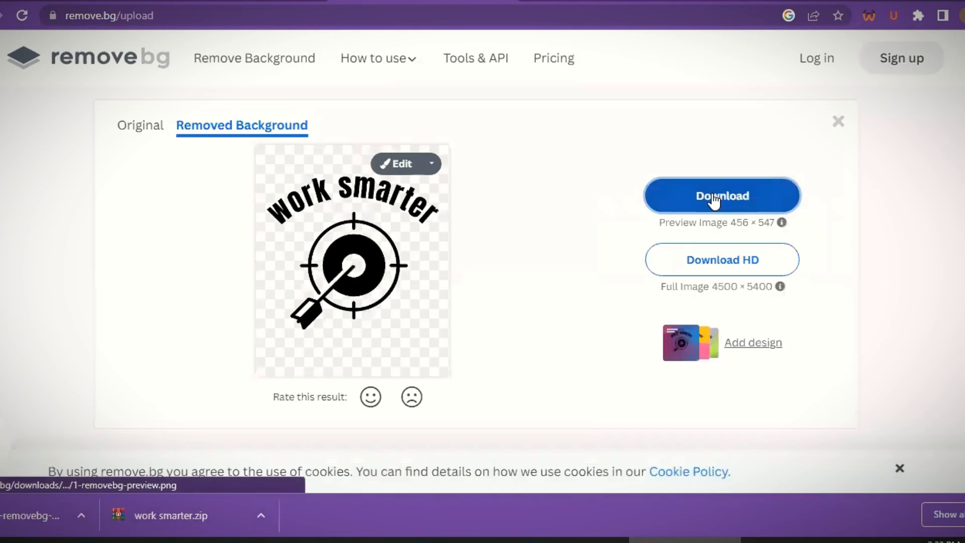
- Open the downloaded background-removed PNG to view it
left_click(118, 515)
left_click(161, 417)
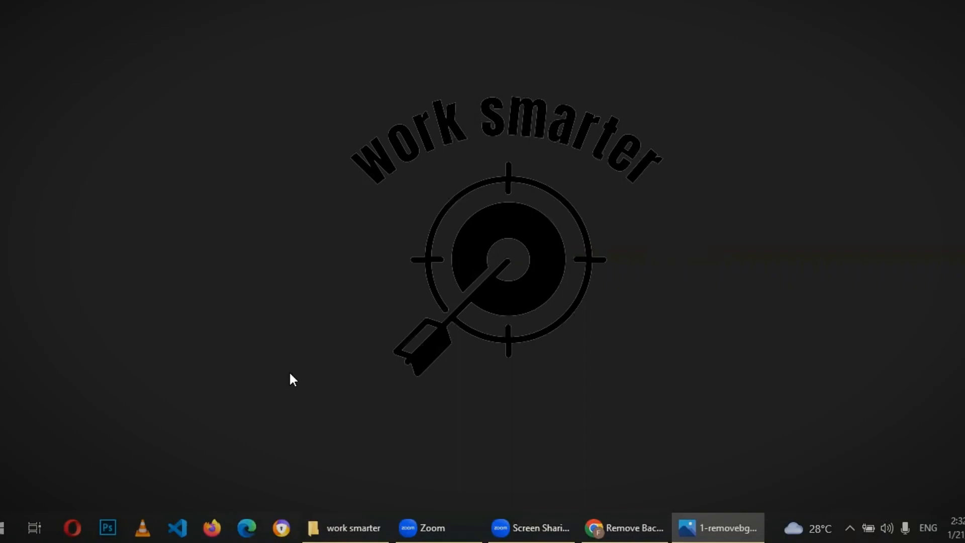
- Switch to Photoshop and create a new document from the 4500 x 5400 px preset
left_click(108, 526)
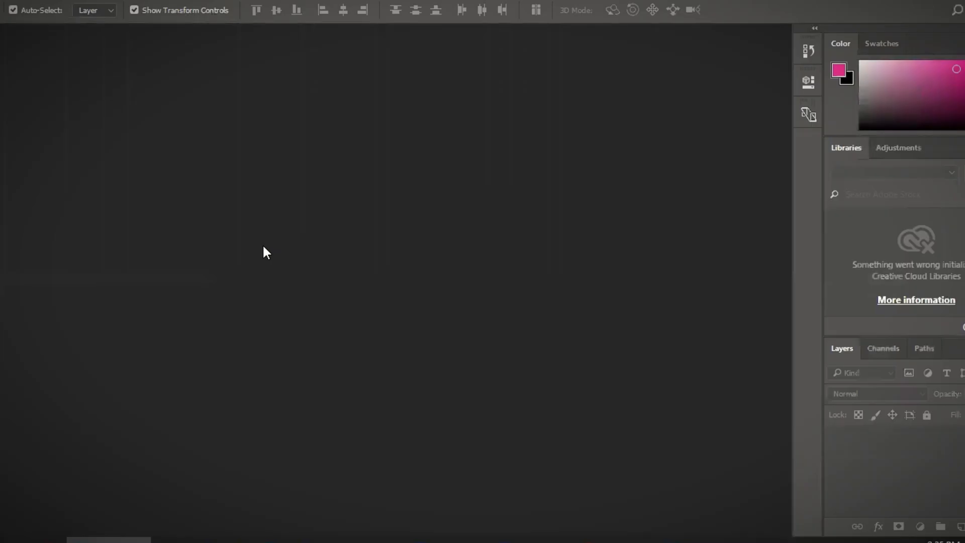
left_click(10, 0)
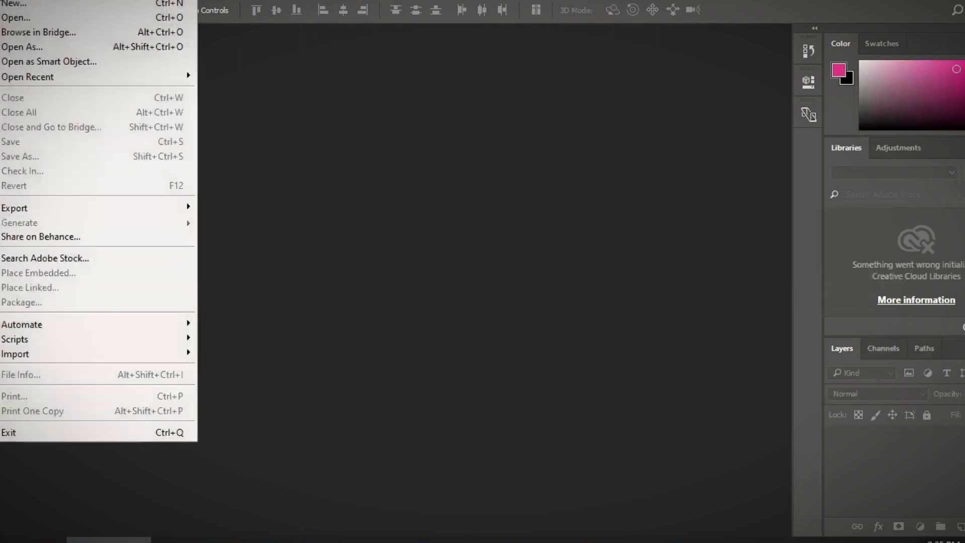
left_click(15, 5)
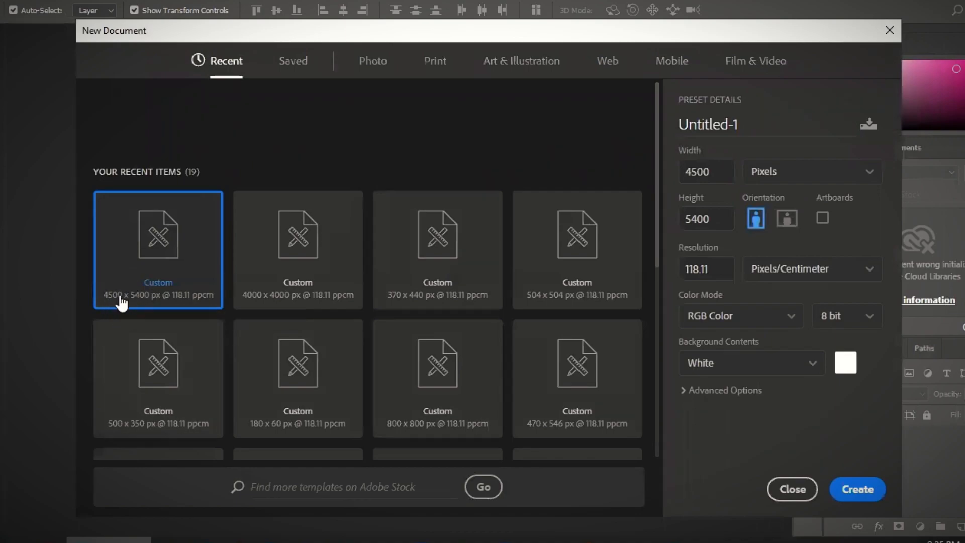
left_click(851, 478)
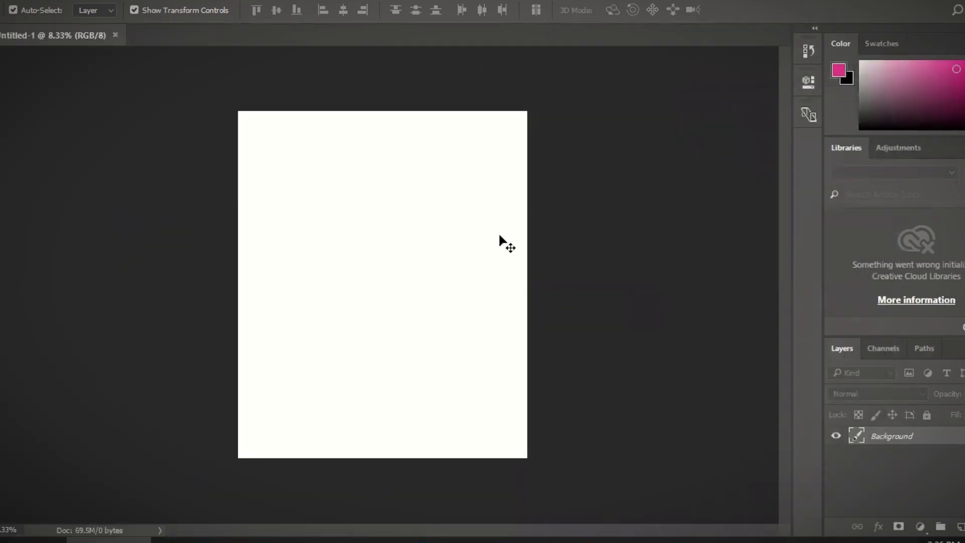
- Place the 1-removebg-preview (2) image from Downloads into the new document and commit it
left_click(363, 539)
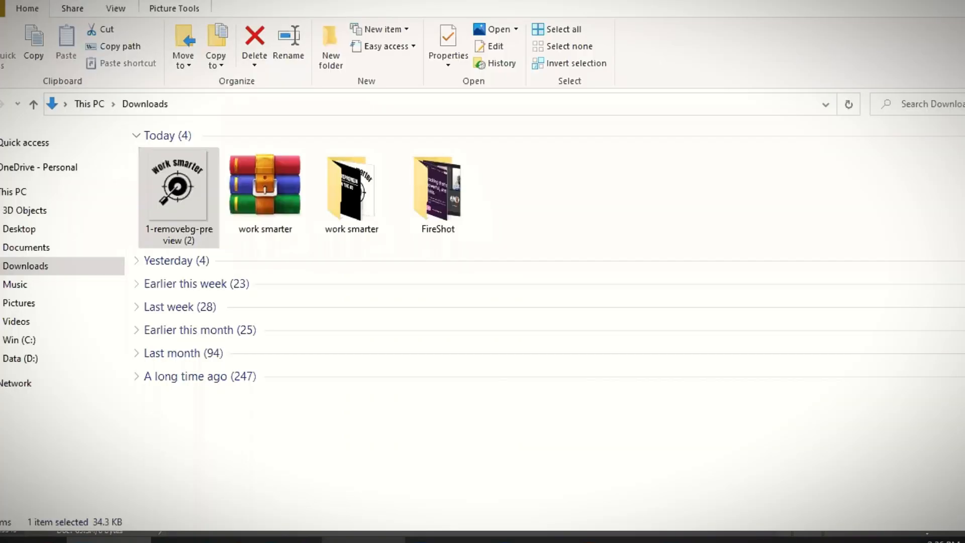
left_click_drag(163, 192, 378, 277)
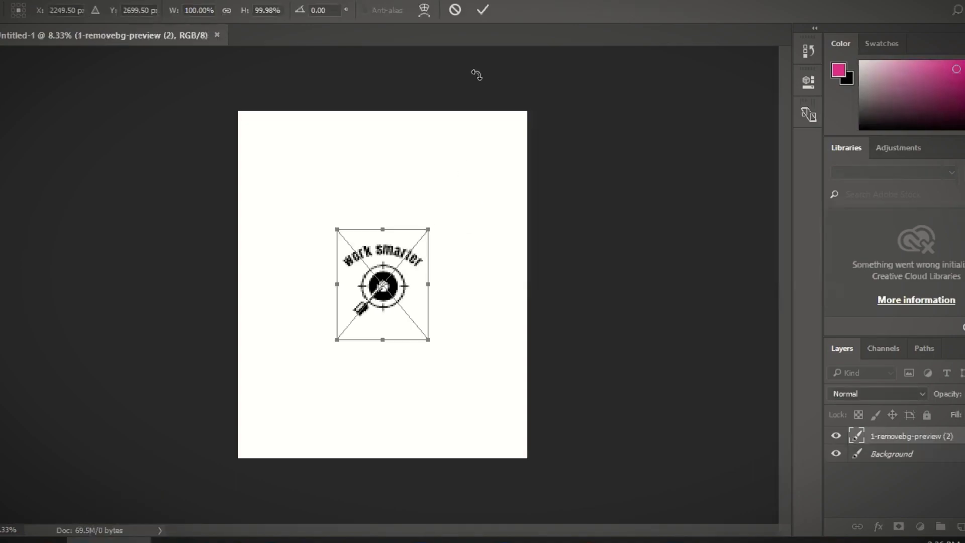
left_click(481, 9)
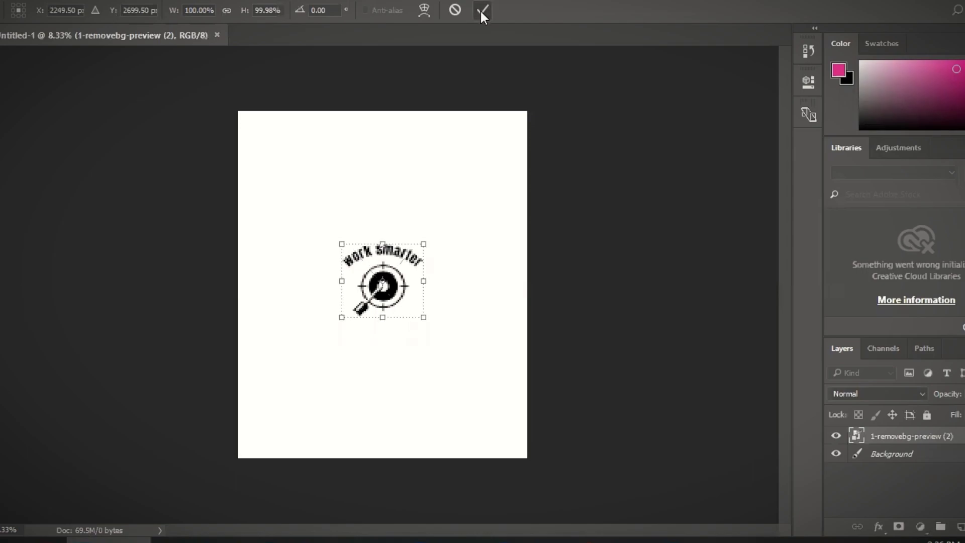
left_click(481, 184)
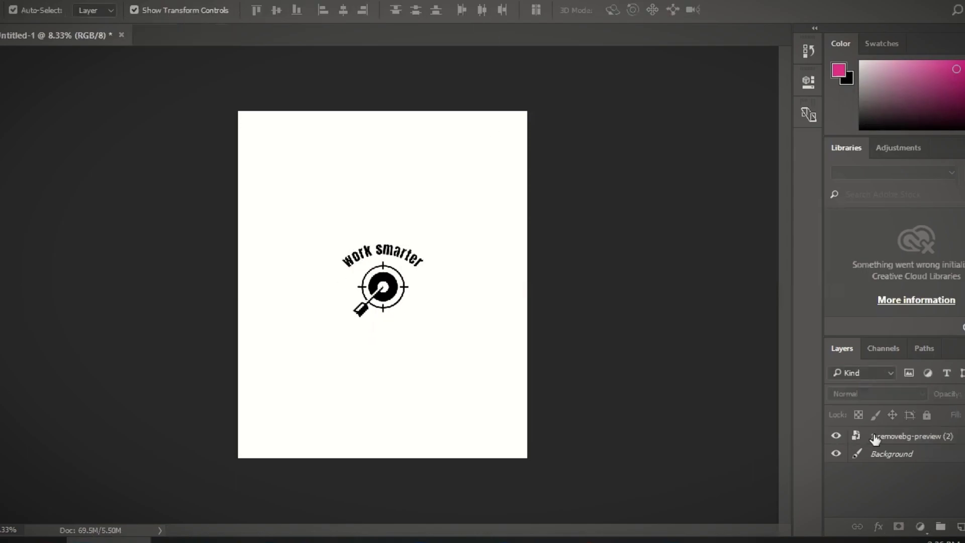
- Scale the placed image up to fill most of the canvas and nudge it into position
left_click(887, 441)
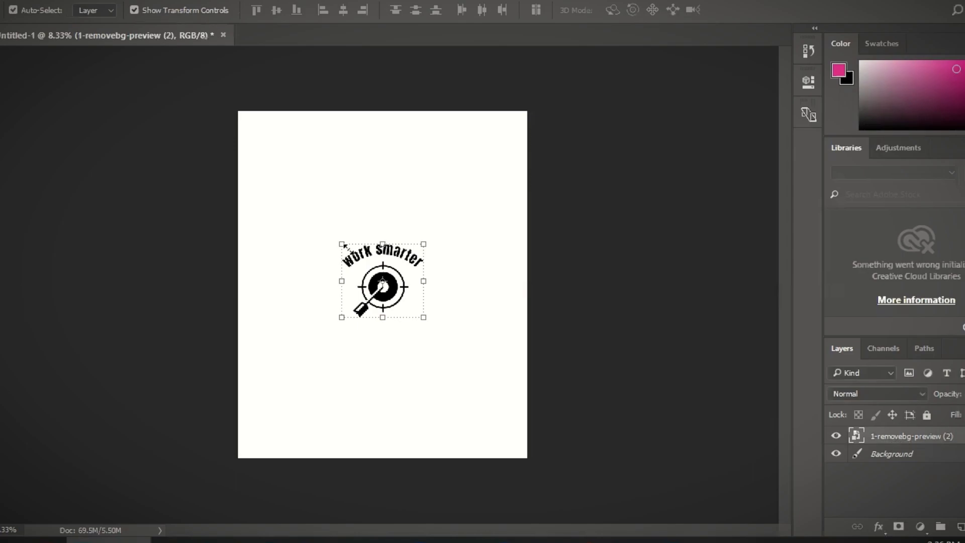
left_click_drag(343, 245, 241, 118)
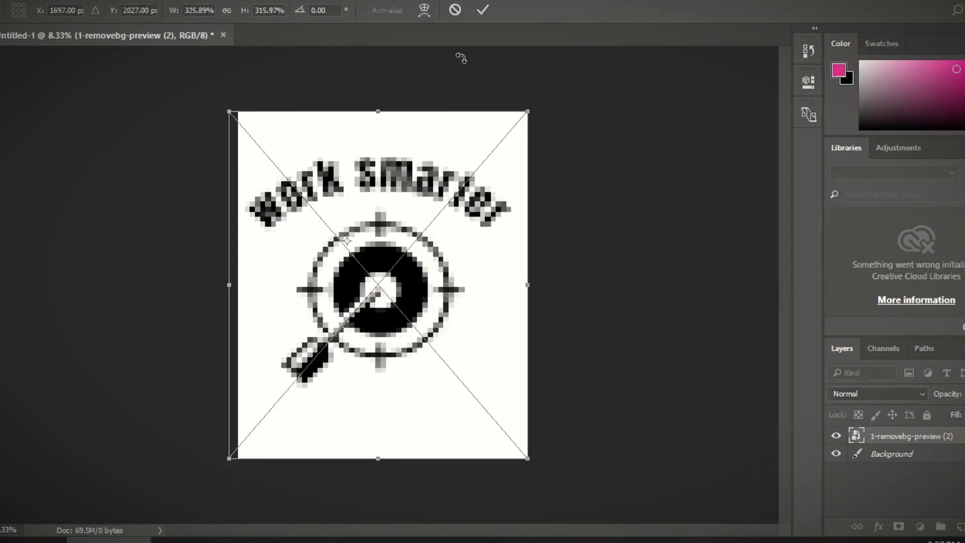
left_click(483, 10)
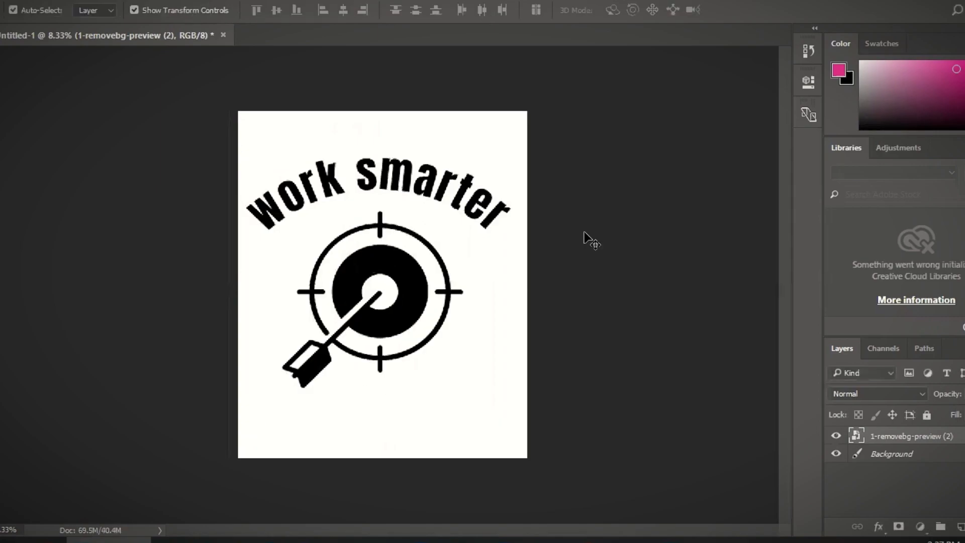
left_click_drag(403, 279, 409, 280)
left_click(603, 234)
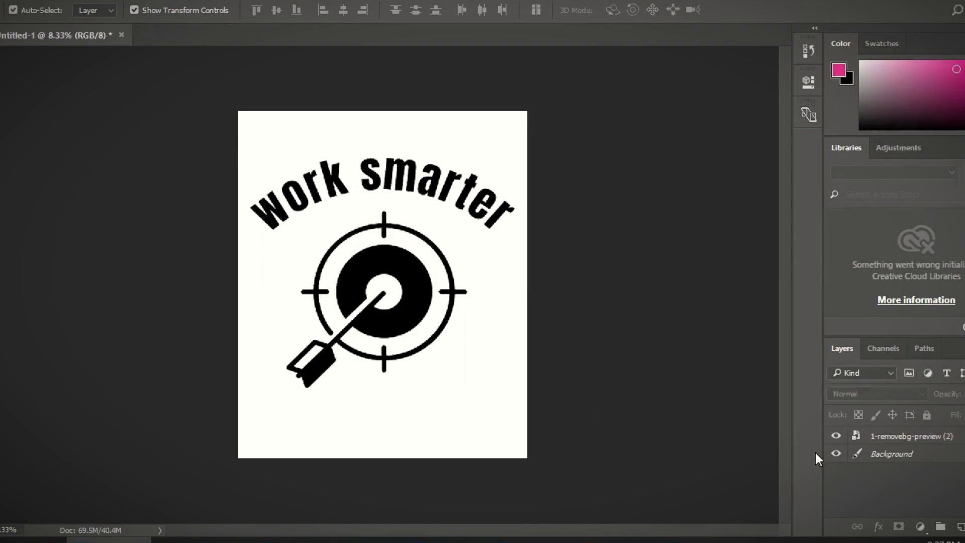
- Hide the Background layer and export the transparent design as a 4500 x 5400 PNG
left_click(836, 453)
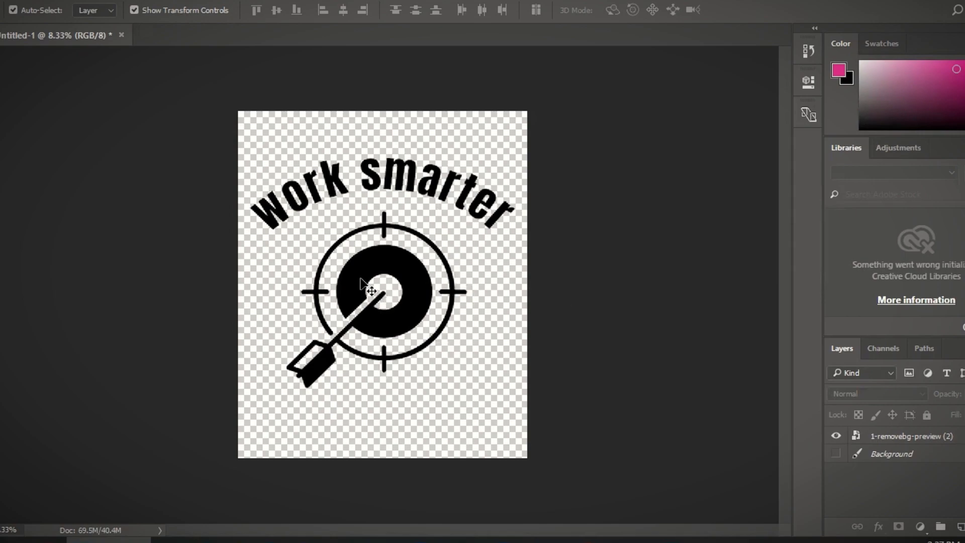
mouse_move(371, 276)
left_mouse_down()
mouse_move(371, 287)
mouse_move(371, 275)
left_mouse_up()
left_click(2, 1)
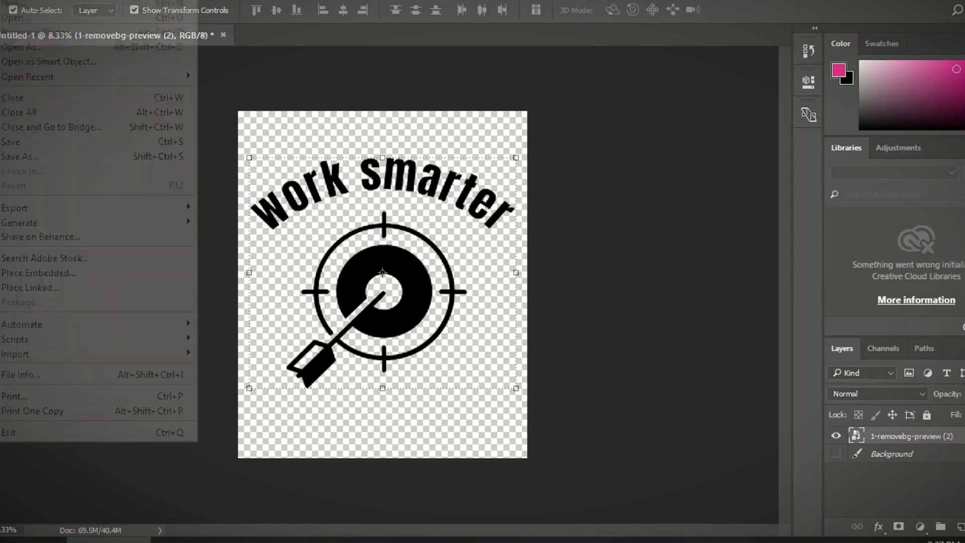
mouse_move(77, 204)
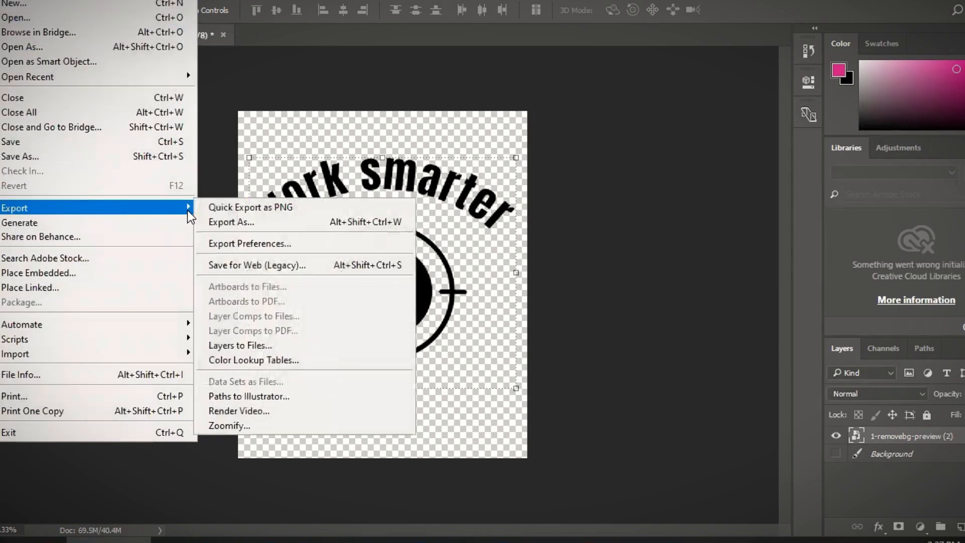
left_click(227, 221)
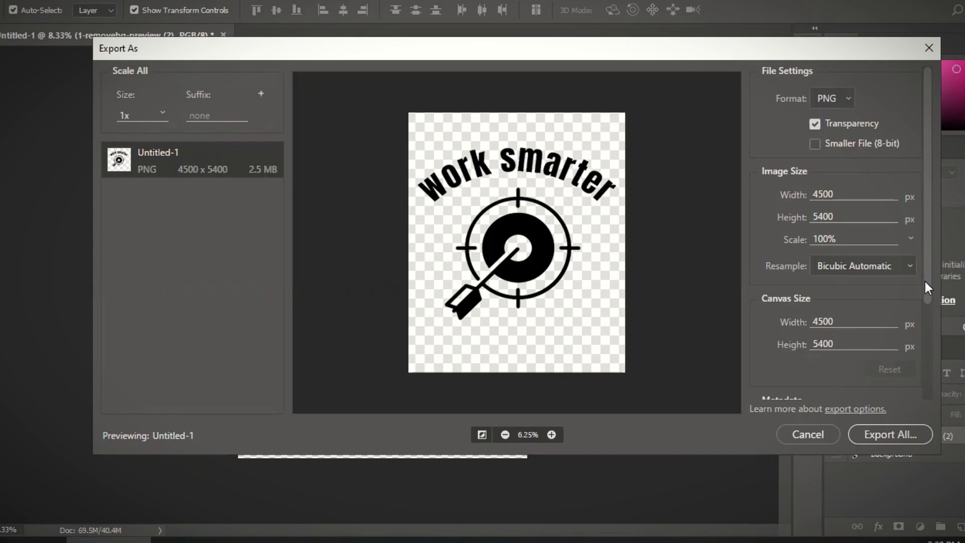
scroll(925, 284, "down", 3)
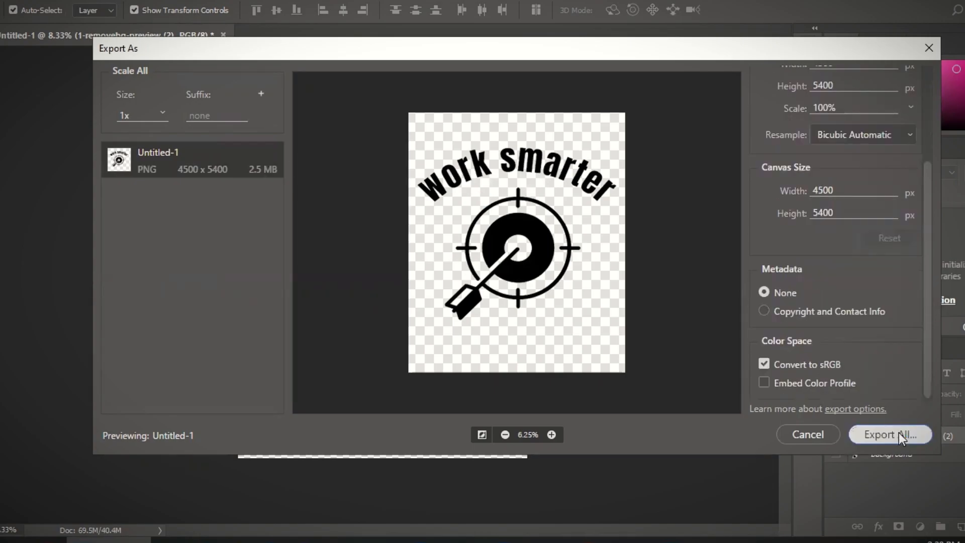
left_click(898, 434)
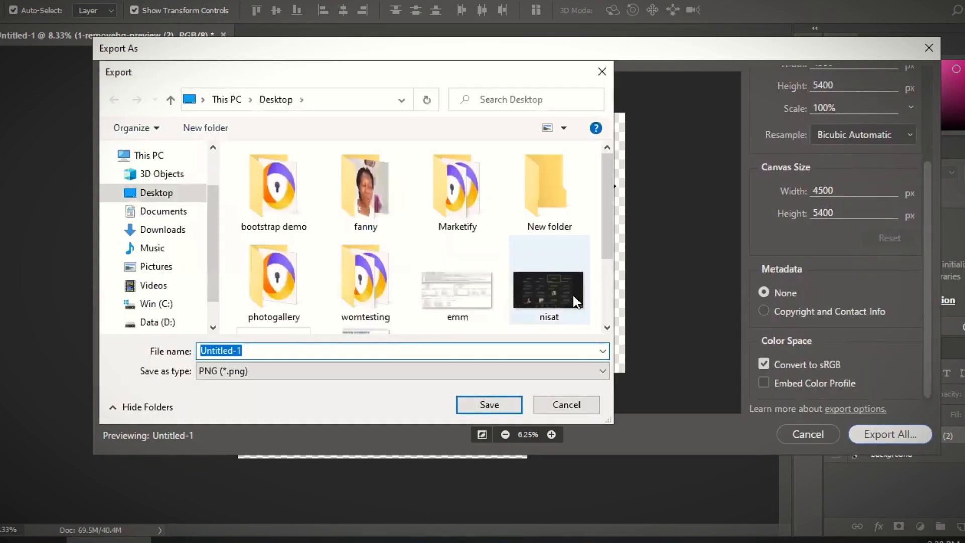
- Save the exported PNG as WORKSMARTER in the Downloads work smarter folder
left_click(171, 232)
double_click(323, 190)
double_click(228, 352)
left_click(227, 352)
double_click(228, 351)
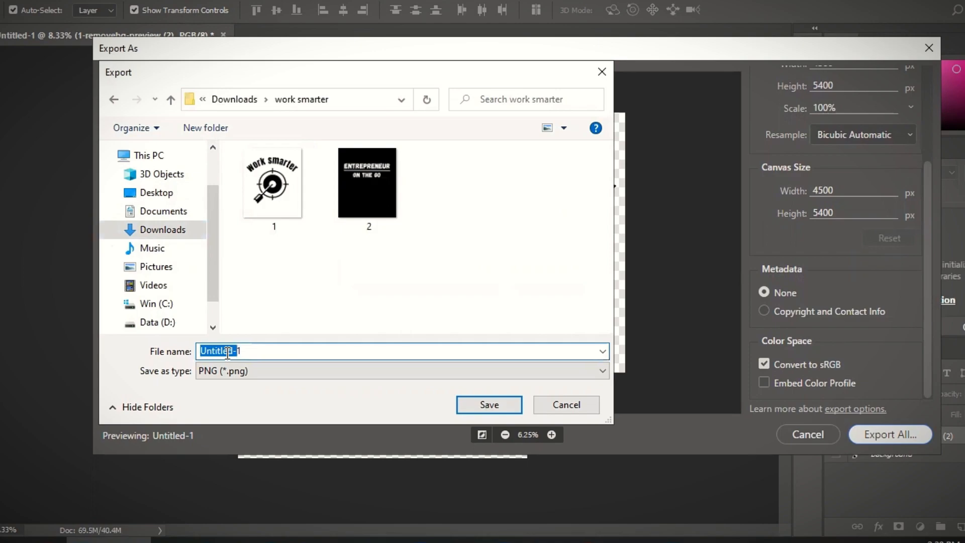
type("WORKSMARTER1")
left_click_drag(226, 350, 328, 350)
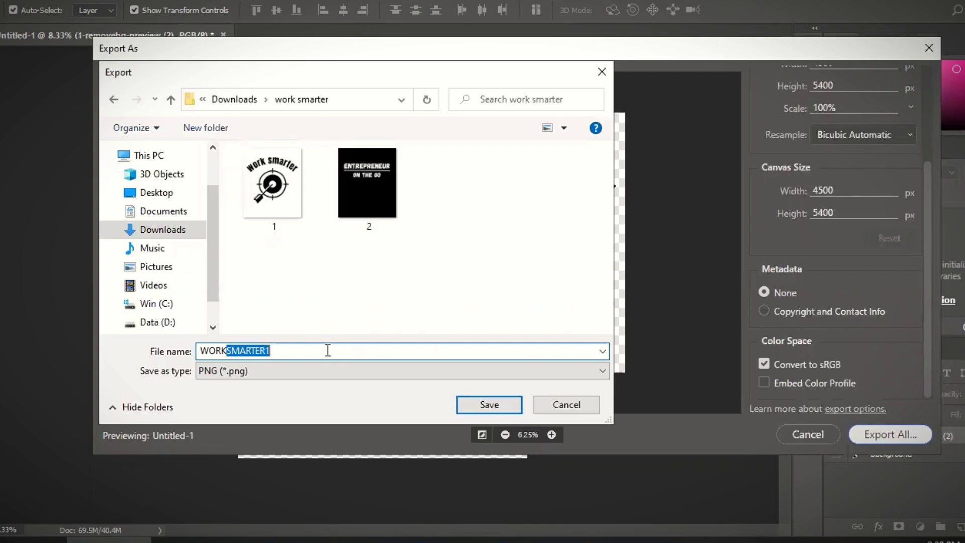
left_click(316, 350)
key("BackSpace")
left_click(497, 403)
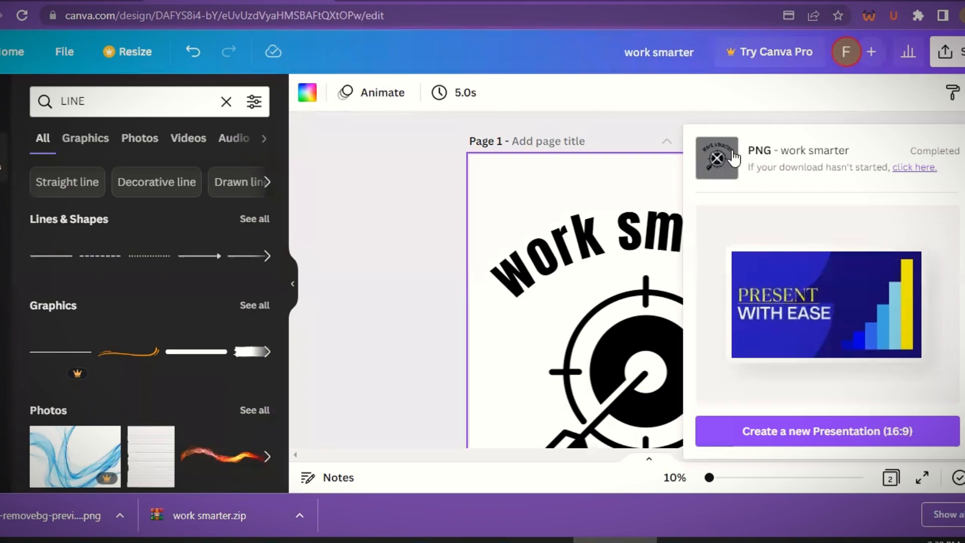
left_click(453, 141)
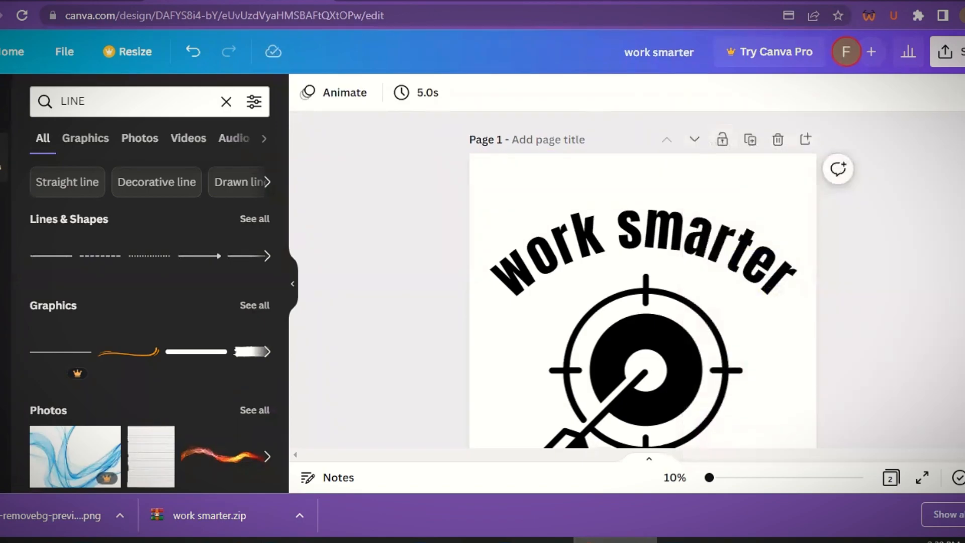
- Add a new blank page after the ENTREPRENEUR ON THE GO page
scroll(643, 276, "down", 3)
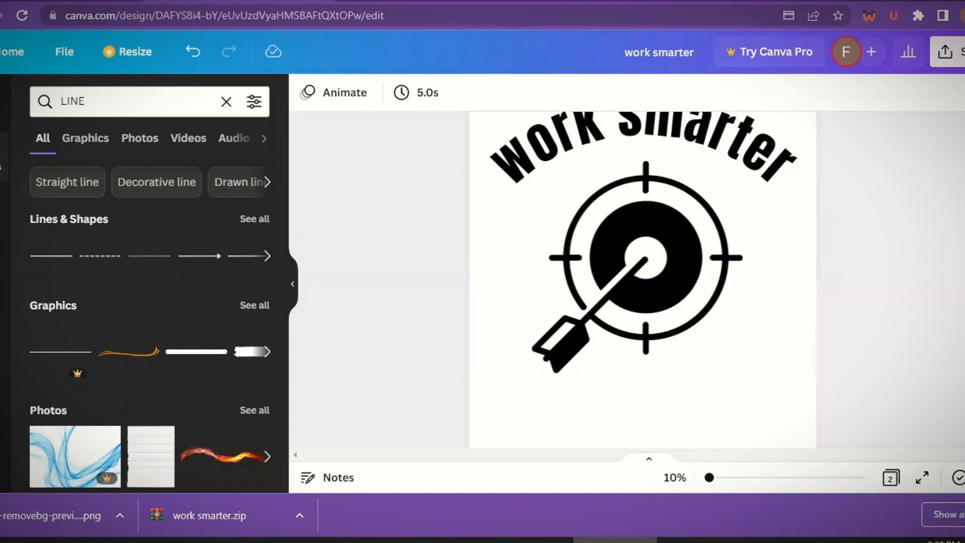
scroll(643, 279, "down", 8)
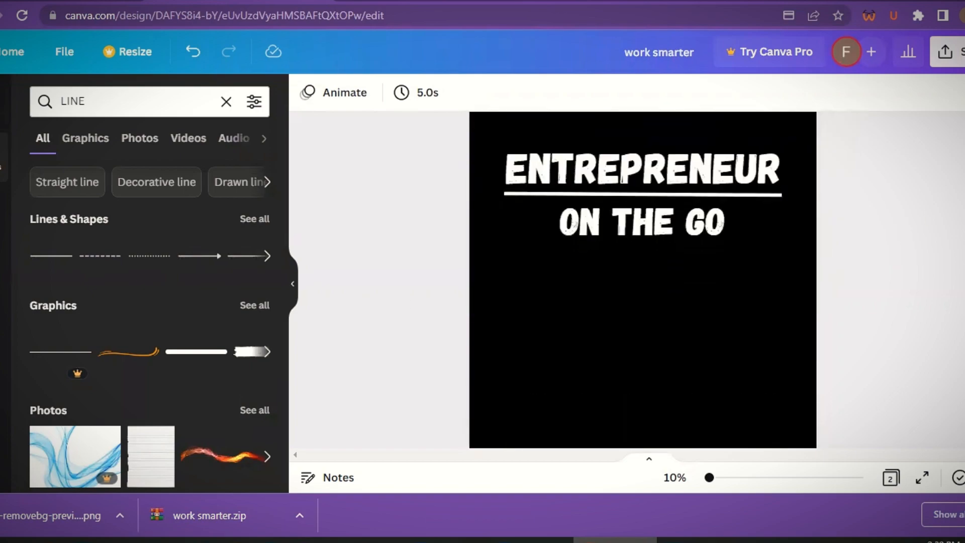
scroll(643, 280, "down", 3)
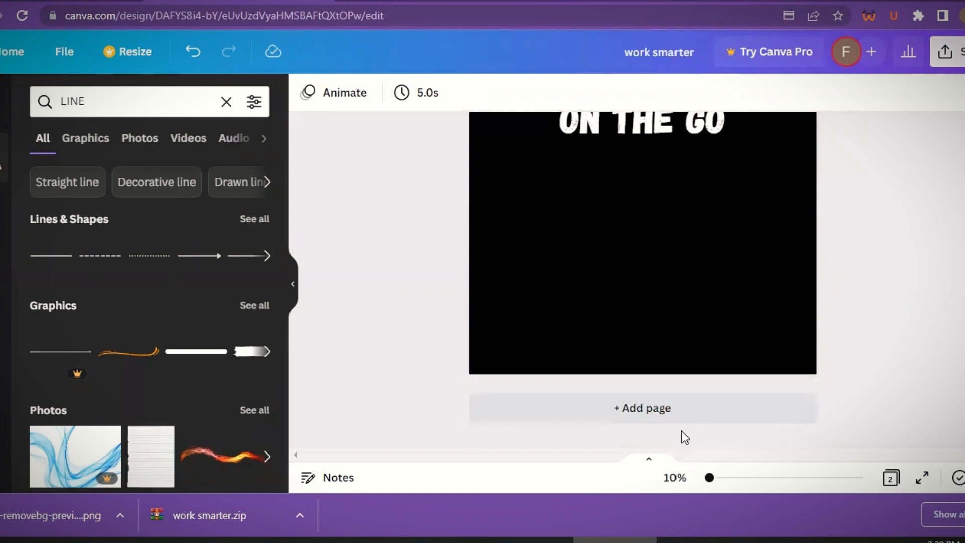
left_click(641, 413)
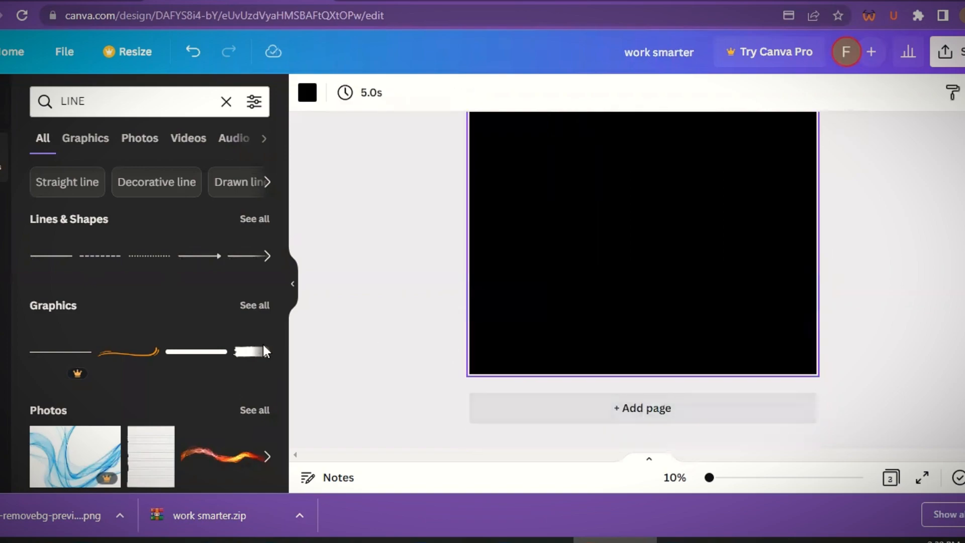
- Place a line graphic on the new page, set it diagonally, and colour it white
left_click(185, 350)
left_click_drag(629, 315, 631, 273)
left_click(307, 92)
left_click(132, 177)
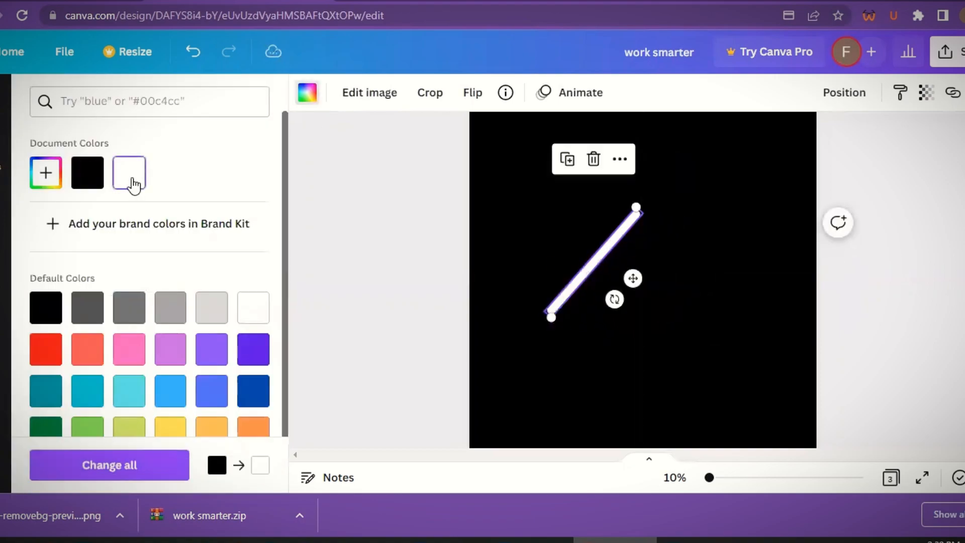
left_click(638, 404)
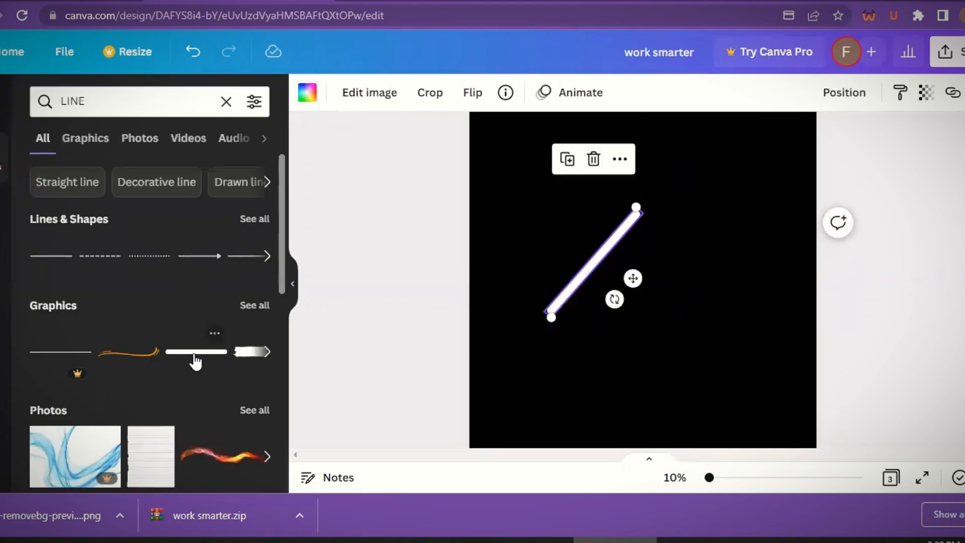
- Add two more white lines, one horizontal and one near-vertical, crossing the first to form an A shape
left_click(196, 360)
left_click(307, 93)
left_click(129, 172)
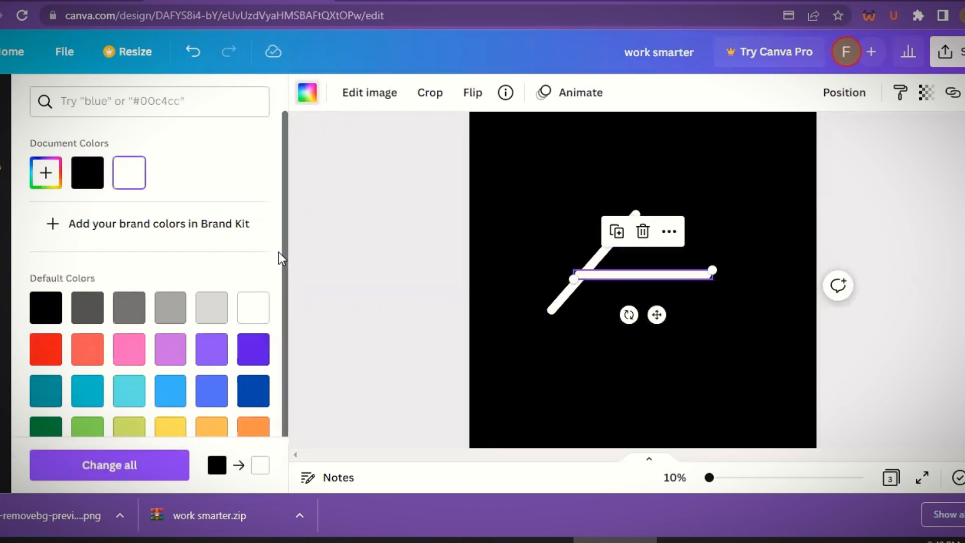
left_click(1, 158)
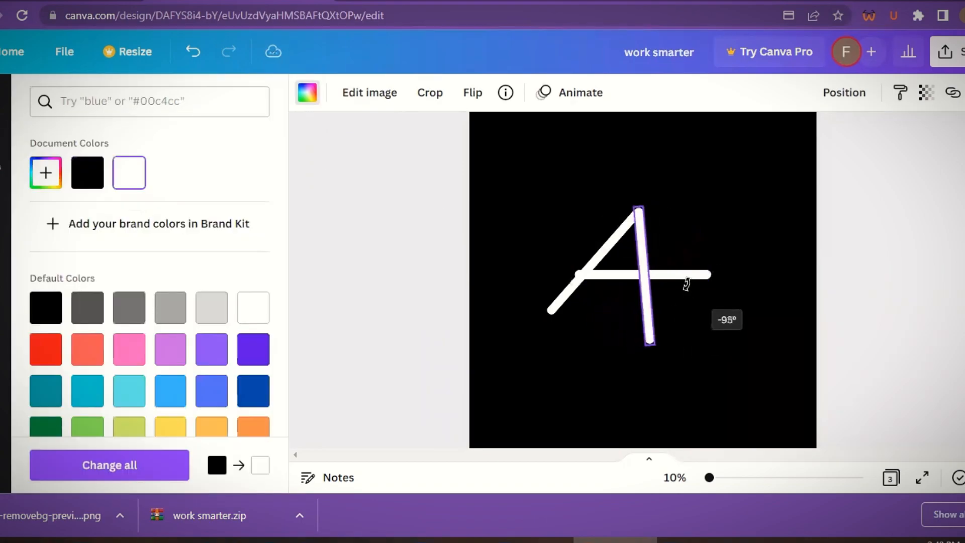
left_click_drag(687, 285, 680, 283)
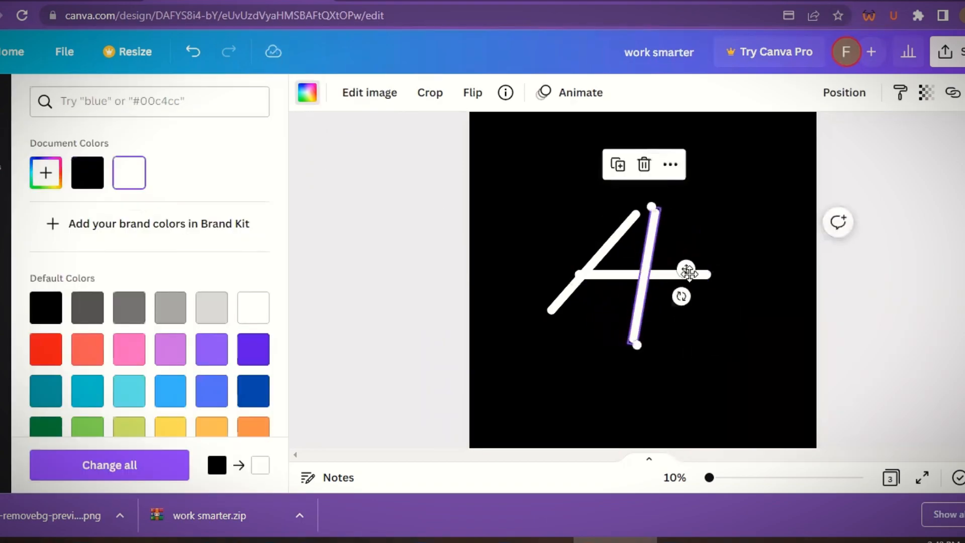
left_click(742, 214)
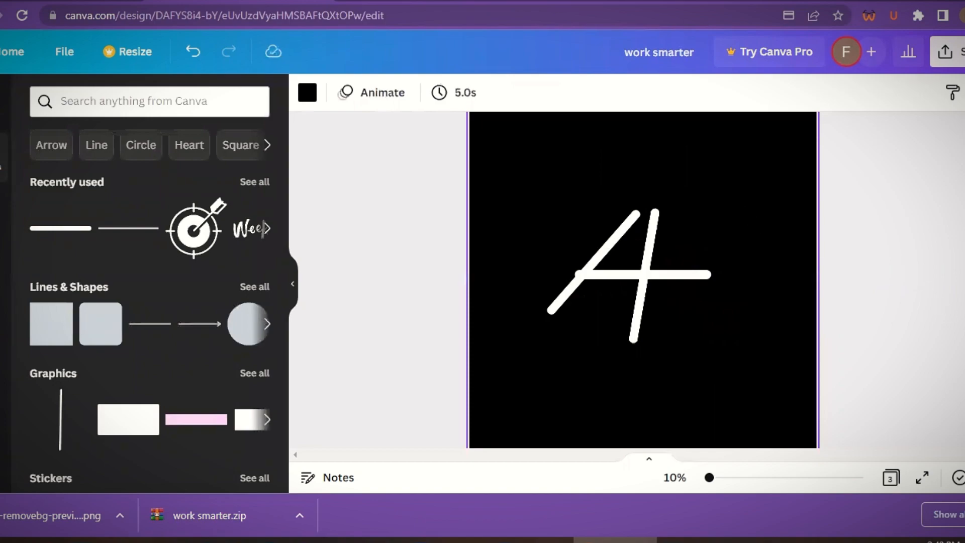
scroll(643, 279, "down", 2)
scroll(643, 279, "up", 5)
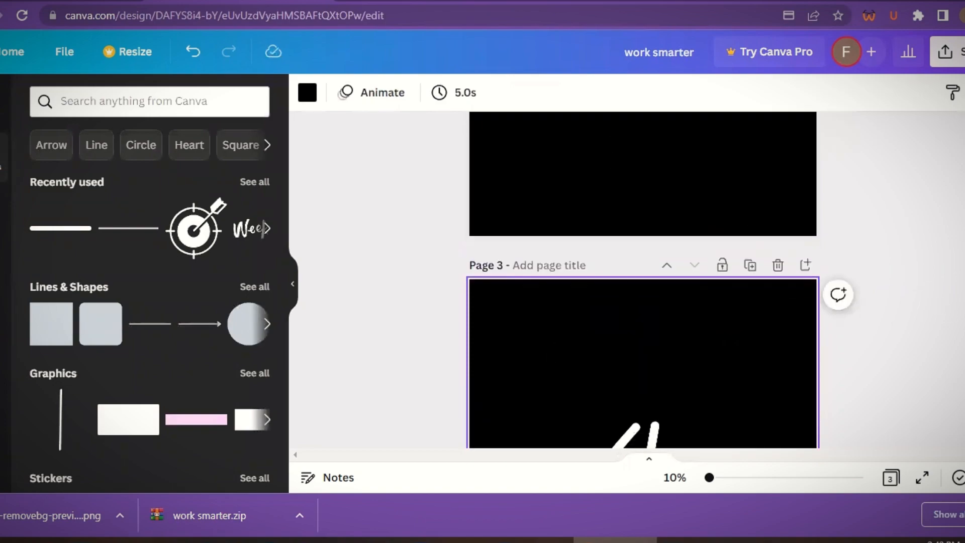
scroll(643, 279, "down", 3)
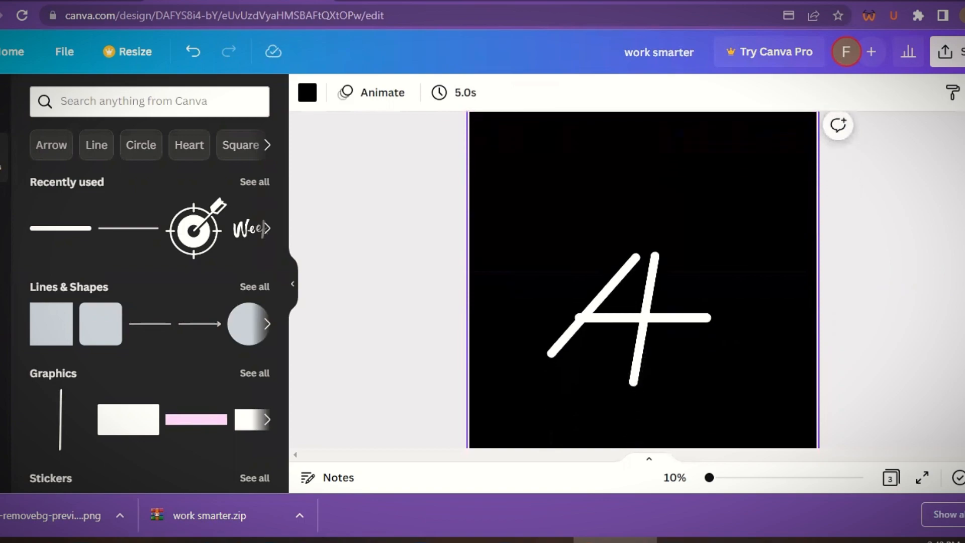